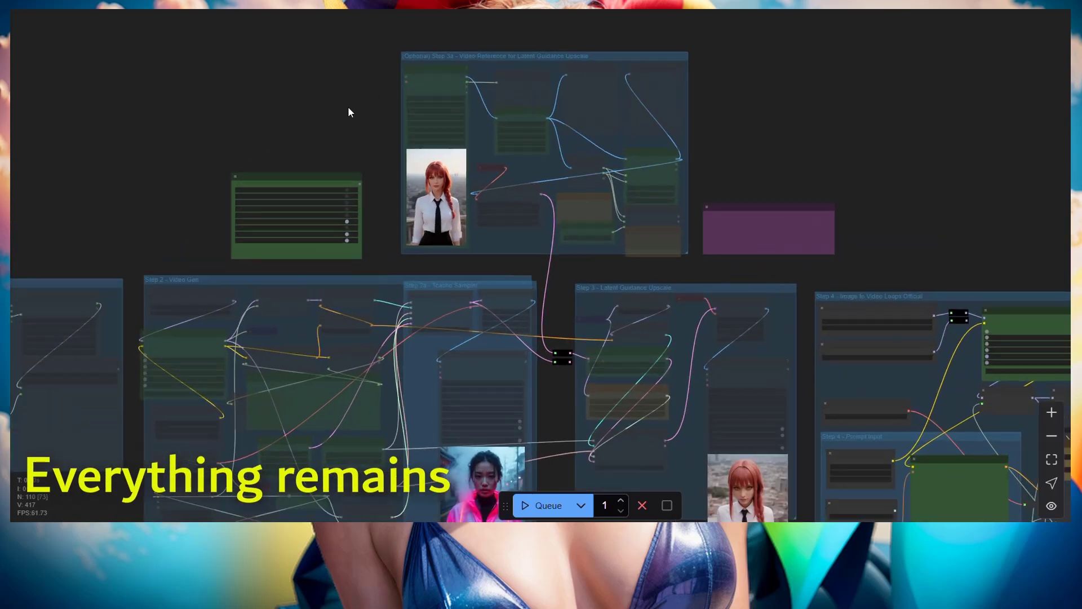
Pan across the Step 1 Text Input Prompt Gen and Step 2 Video Gen groups.
drag(350, 111, 322, 89)
scroll(640, 97, down, 3)
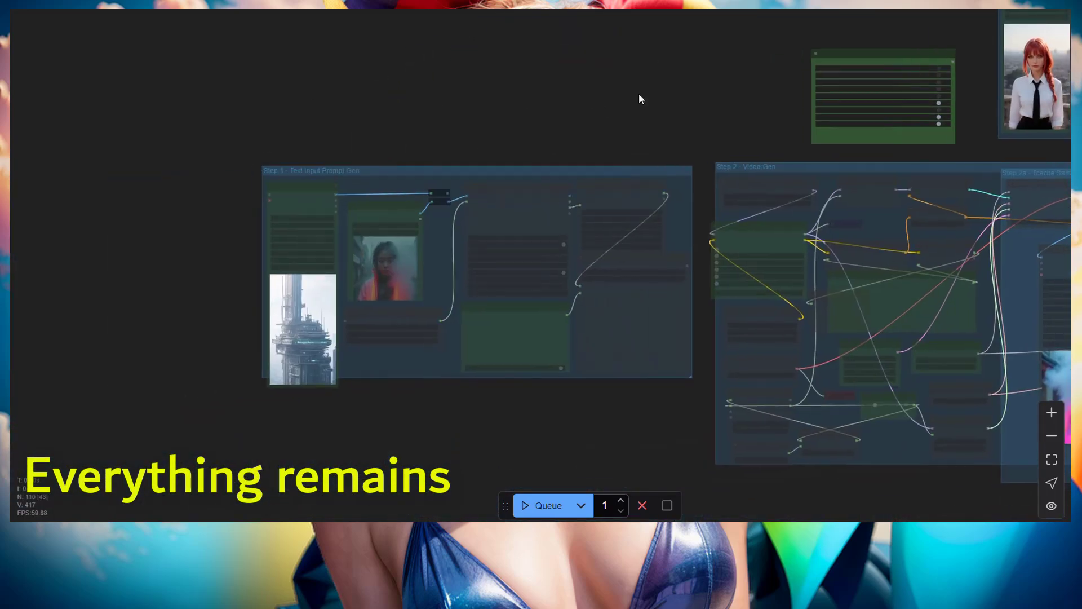
scroll(551, 140, up, 3)
drag(551, 140, 507, 39)
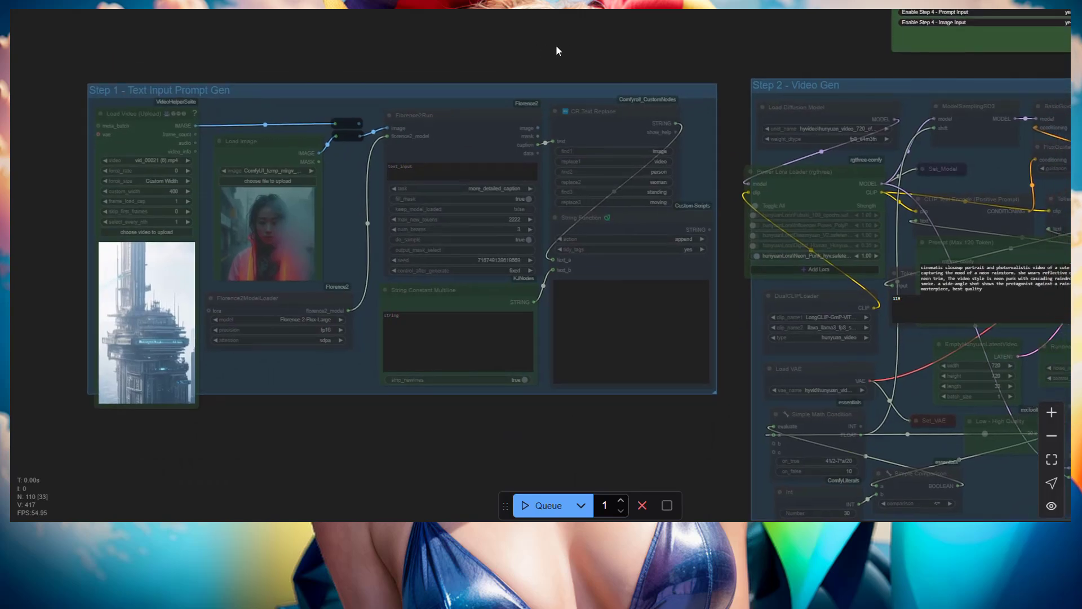
drag(587, 45, 347, 25)
drag(470, 47, 169, 33)
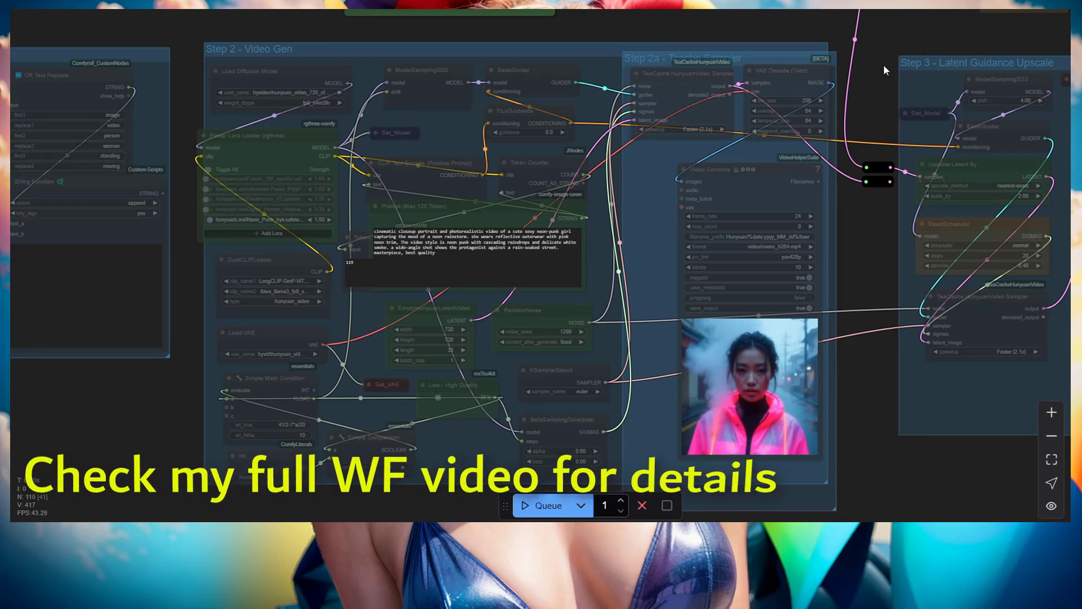
Move on to the Step 3a video reference group, then the Step 3 and Step 4 groups.
drag(884, 64, 678, 374)
mouse_move(1003, 119)
mouse_down()
mouse_move(972, 246)
mouse_move(954, 235)
mouse_up()
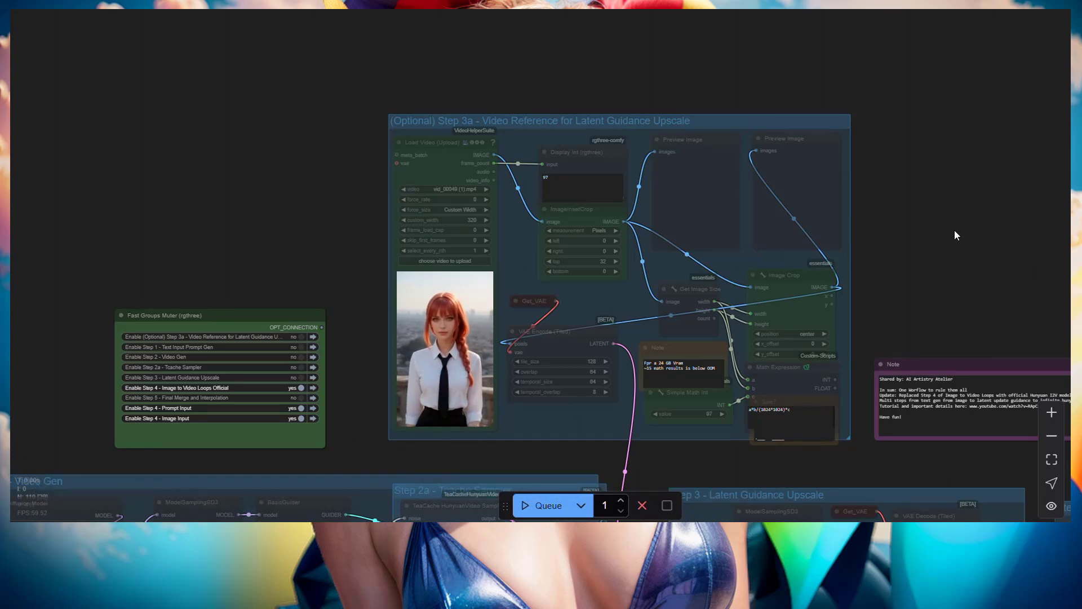
scroll(955, 235, down, 3)
scroll(988, 285, up, 3)
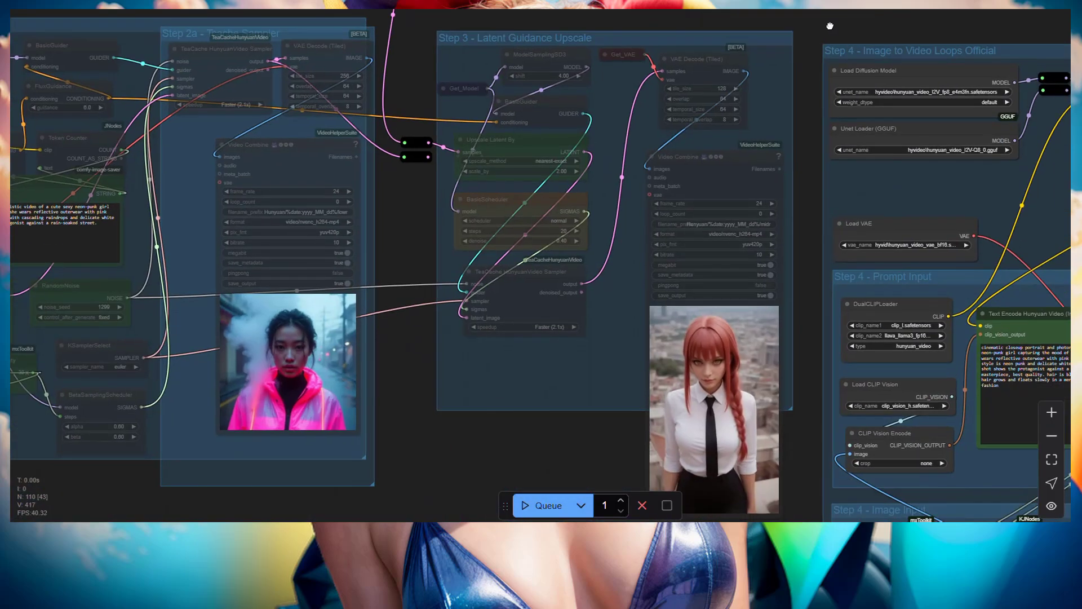
drag(827, 29, 810, 37)
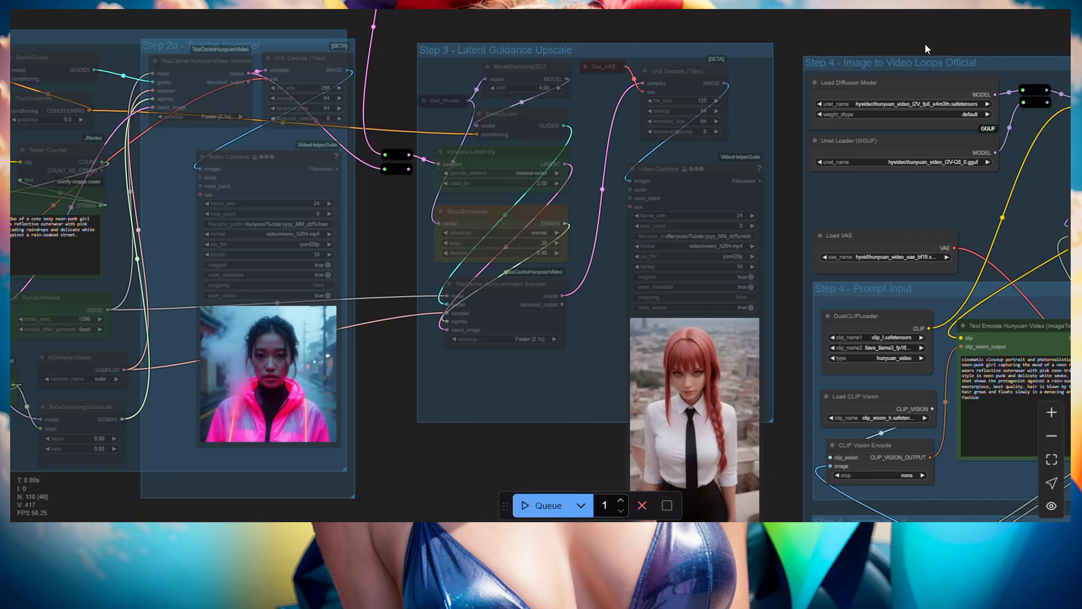
scroll(925, 43, right, 10)
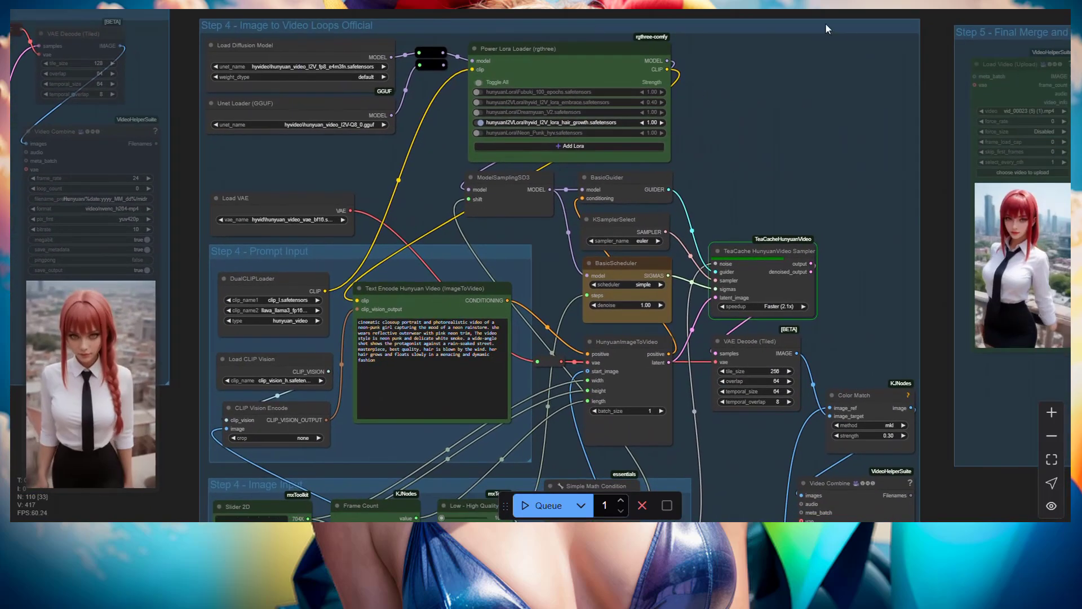
scroll(929, 62, down, 2)
scroll(902, 93, right, 3)
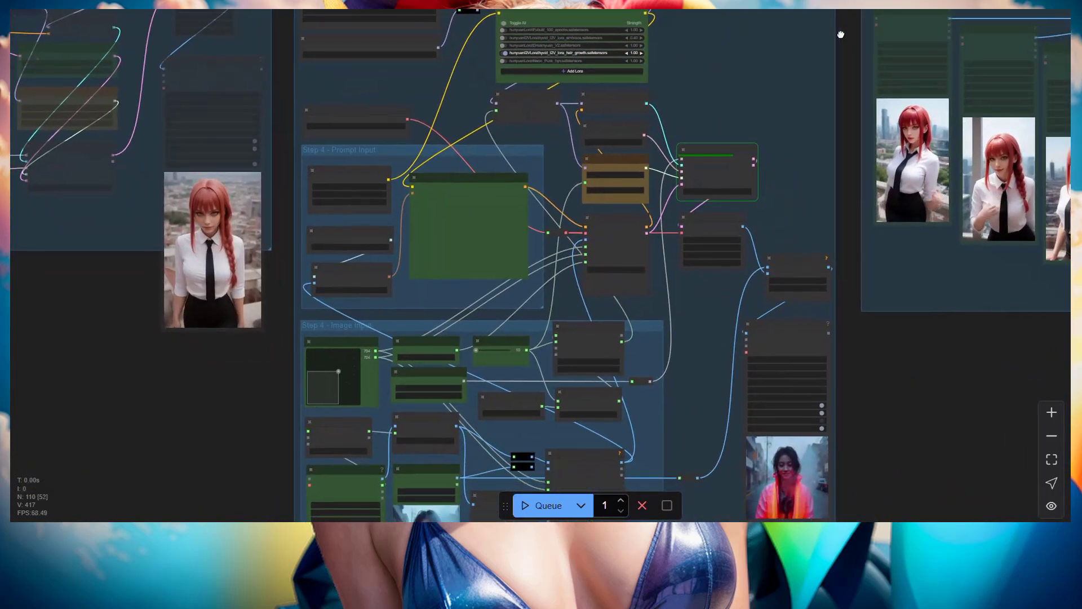
scroll(842, 103, up, 2)
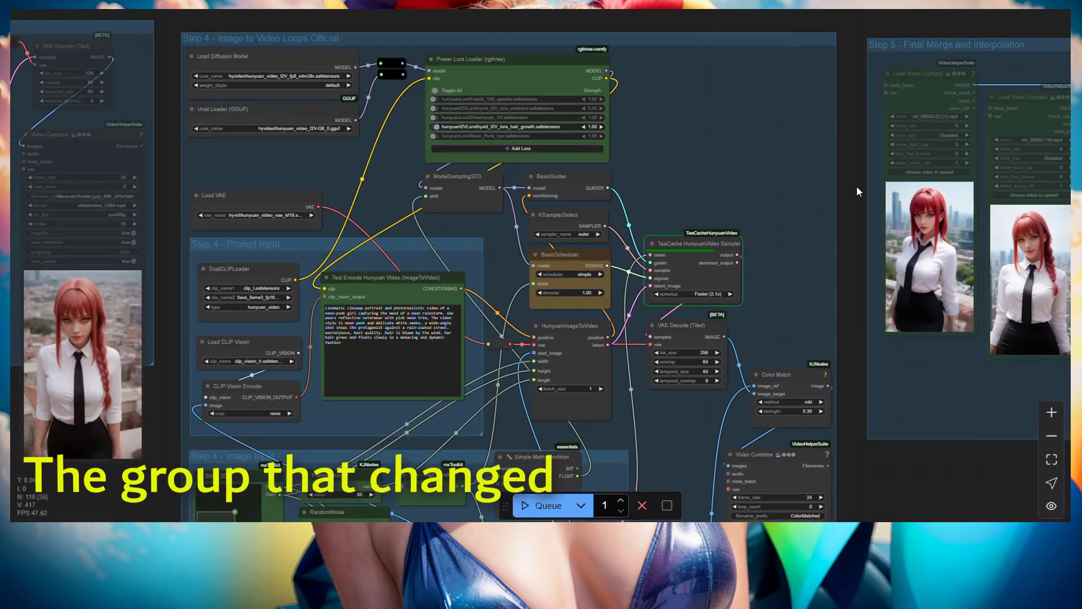
Look over the Step 4 Image Input group, zoom out, then close in on Step 5.
drag(855, 302, 891, 73)
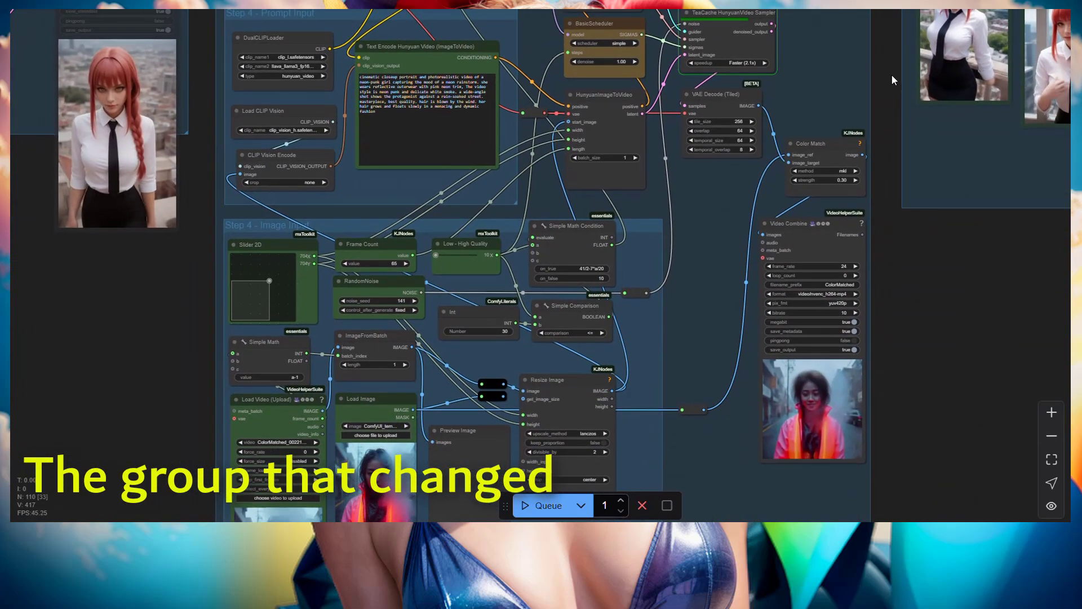
drag(899, 314, 905, 193)
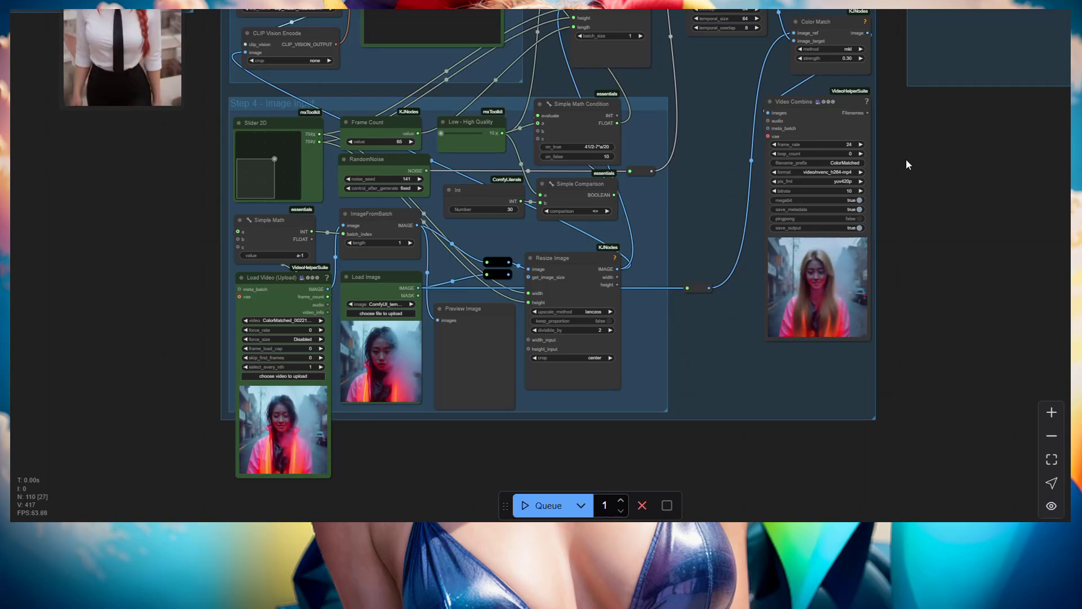
scroll(906, 158, down, 8)
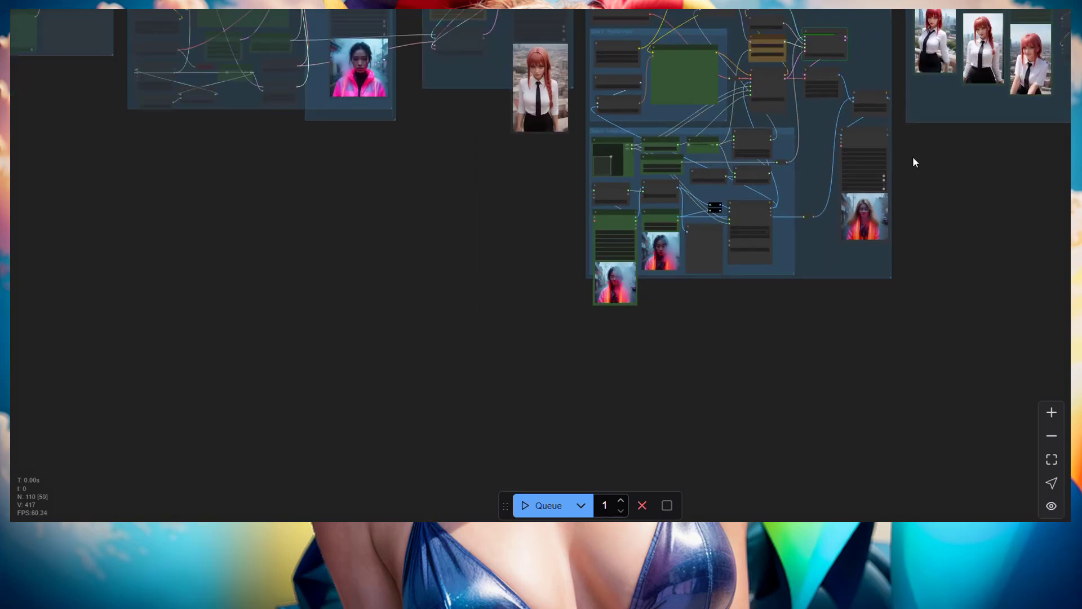
drag(912, 156, 817, 306)
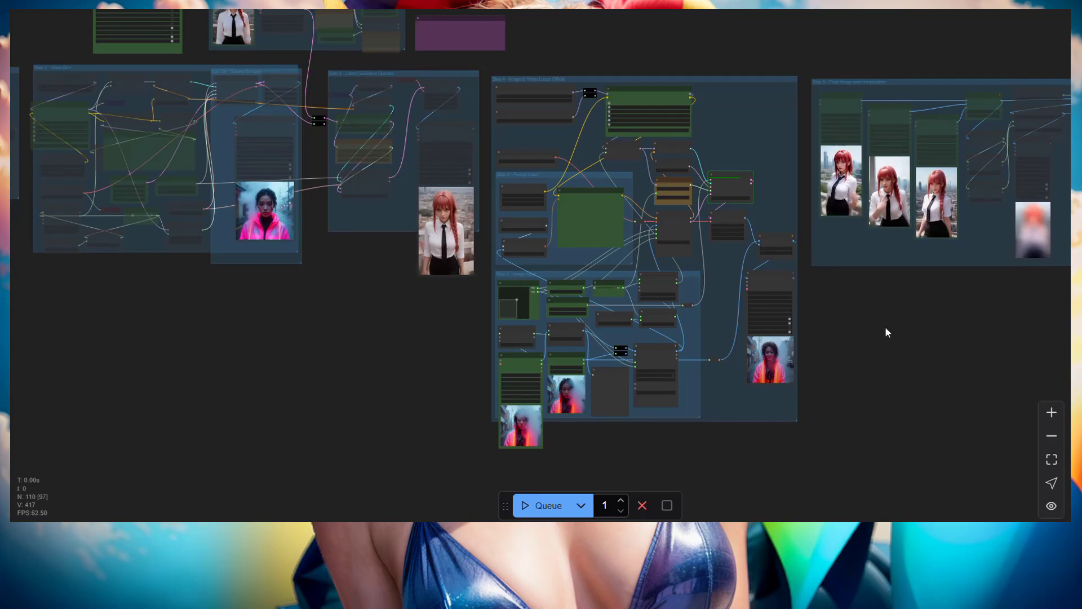
scroll(898, 332, up, 2)
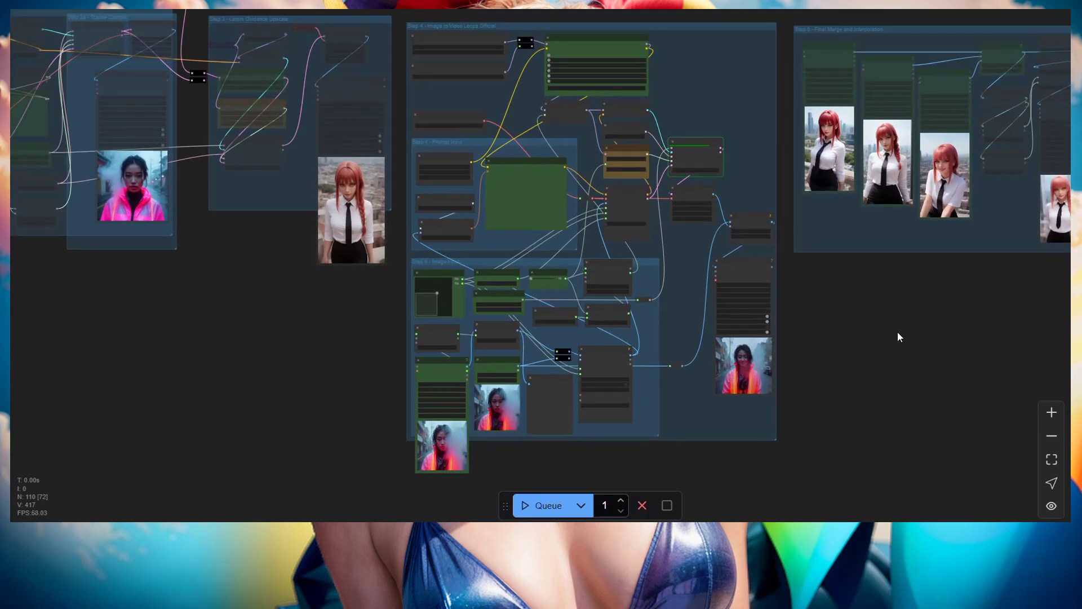
drag(897, 337, 598, 397)
scroll(739, 195, up, 5)
drag(735, 316, 727, 333)
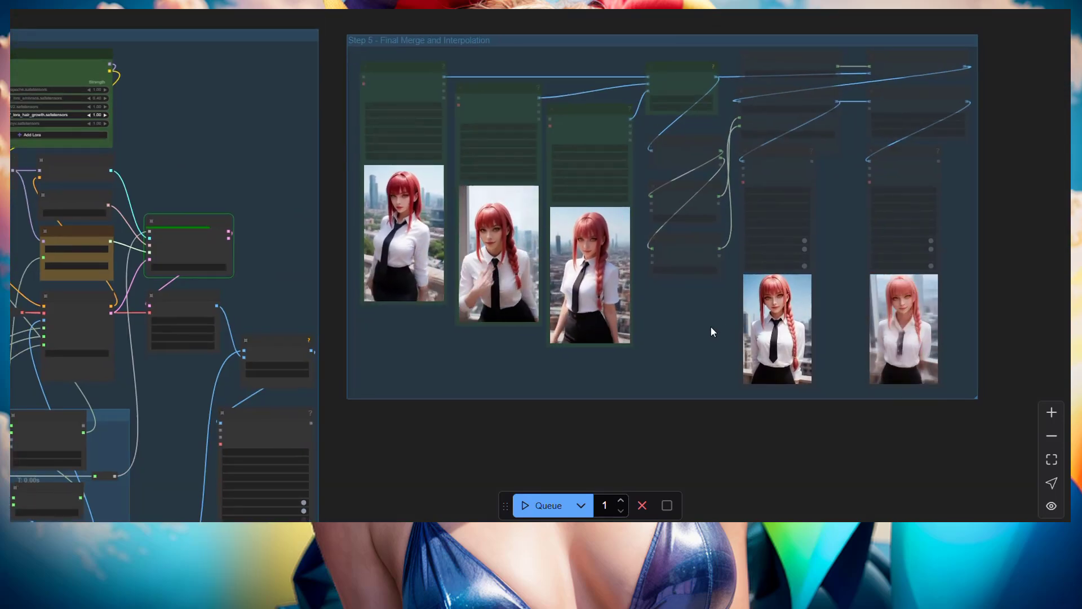
Zoom in on Step 2 Video Gen until its Low - High Quality switch, Simple Math Condition and Int 30 are legible.
drag(710, 331, 1071, 180)
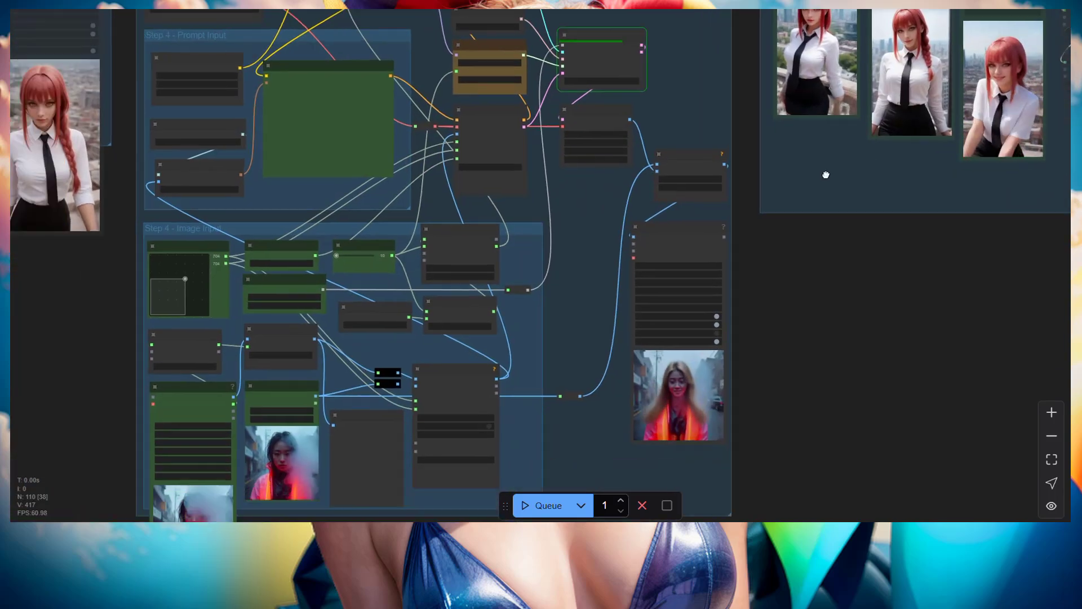
scroll(559, 237, up, 2)
scroll(559, 237, down, 3)
drag(497, 220, 648, 345)
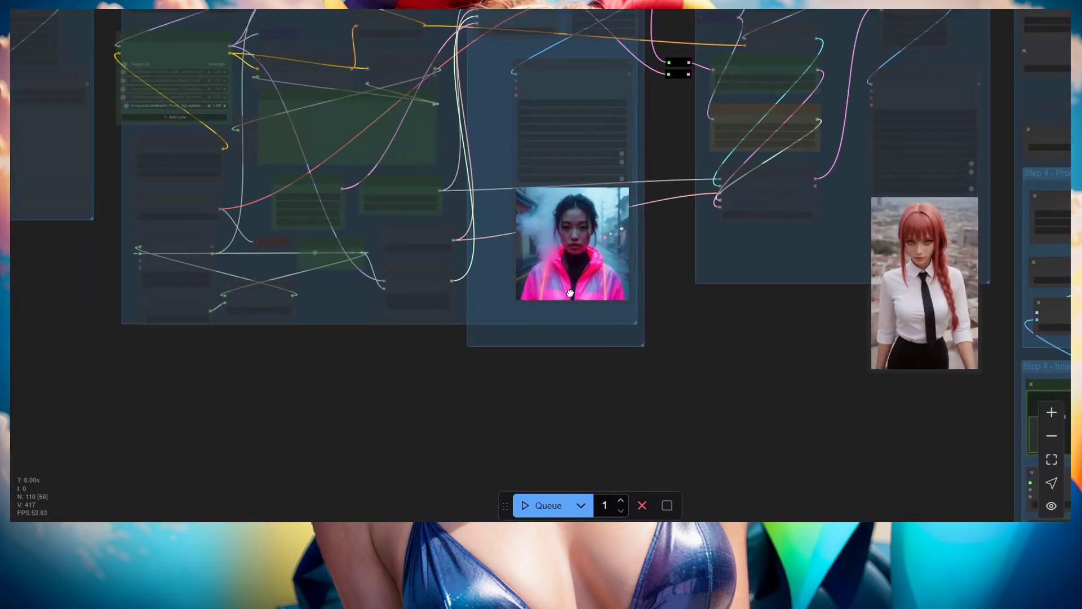
scroll(772, 396, up, 3)
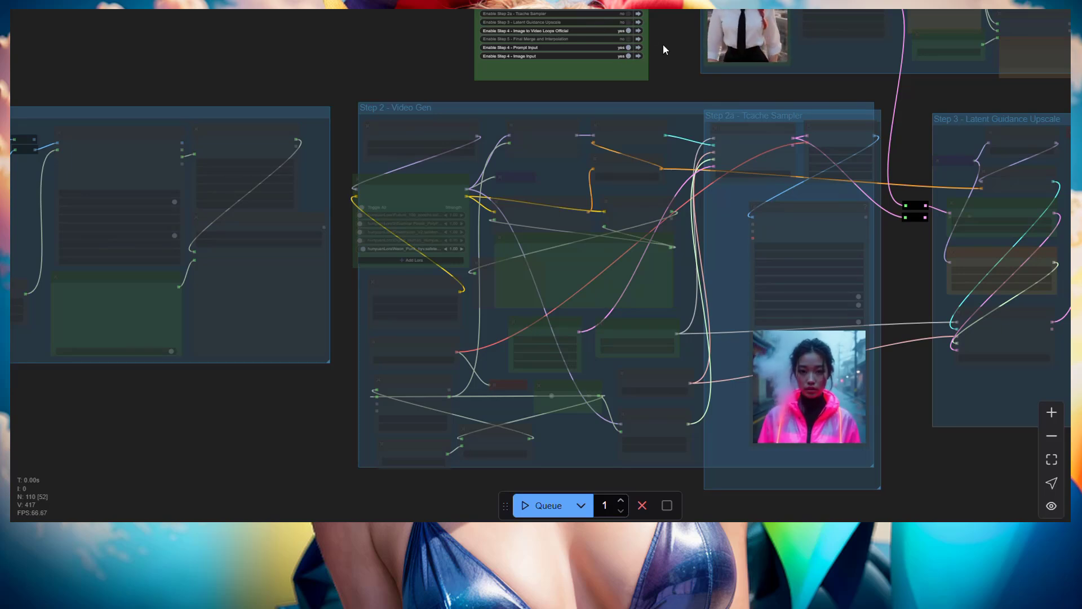
scroll(648, 43, up, 1)
drag(708, 265, 667, 186)
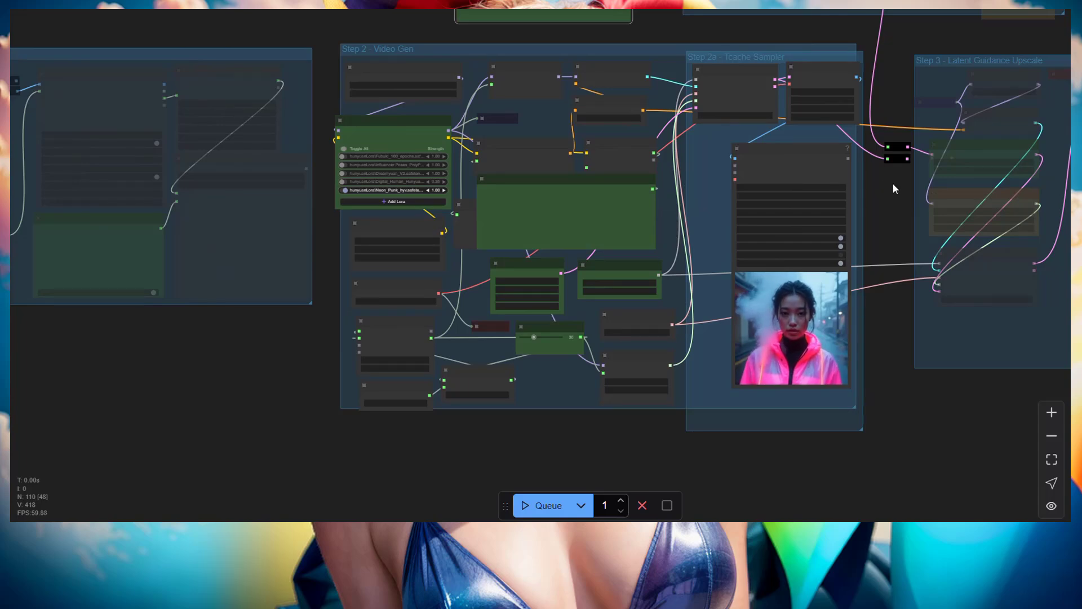
scroll(888, 221, up, 4)
mouse_move(858, 254)
mouse_down()
mouse_move(925, 177)
mouse_move(925, 198)
mouse_move(887, 225)
mouse_move(869, 258)
mouse_up()
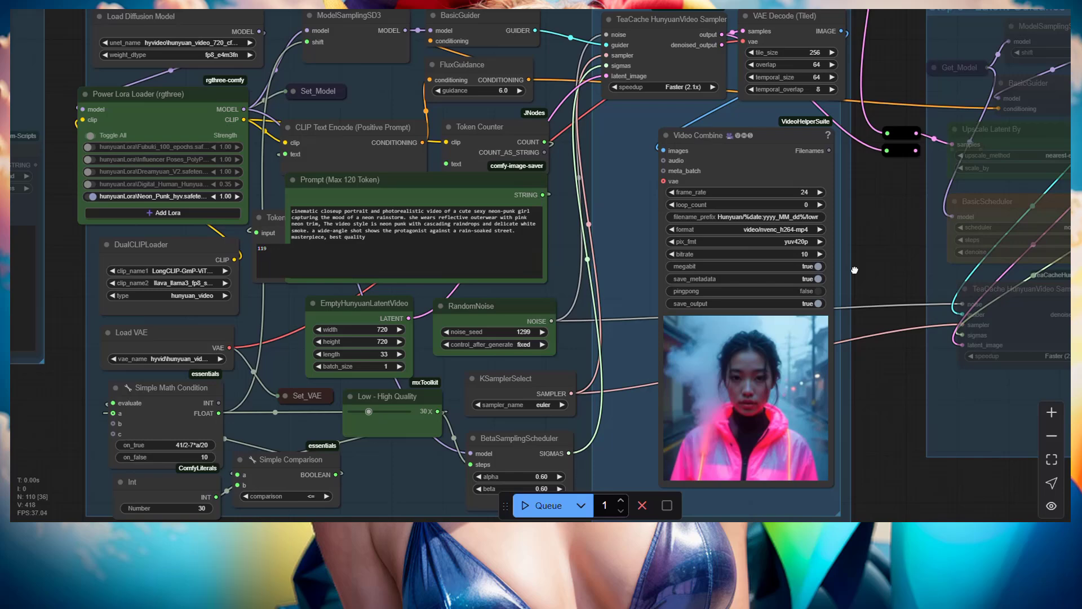
drag(855, 270, 831, 260)
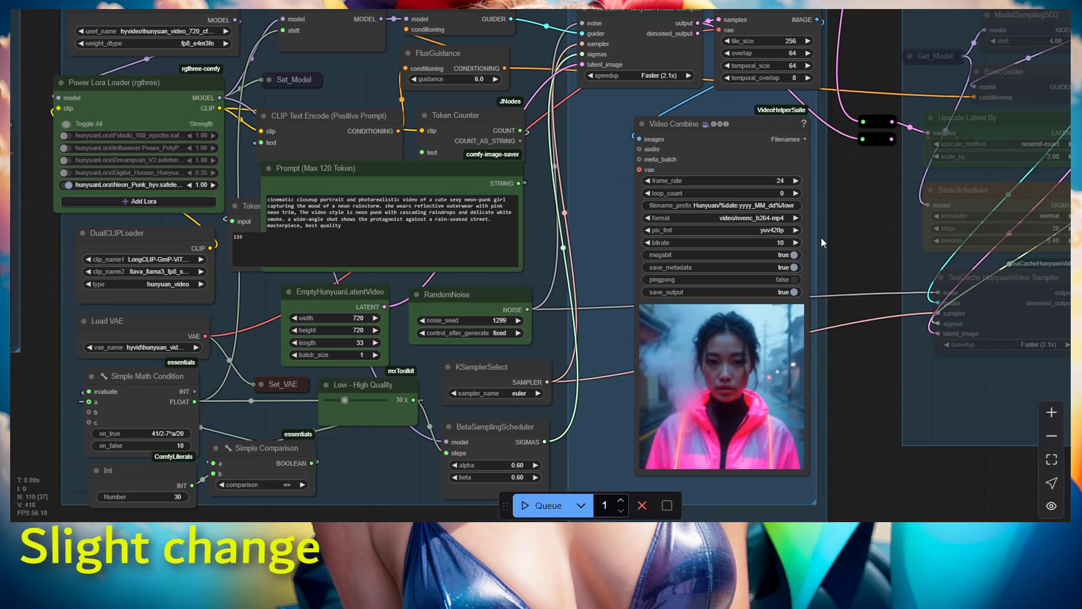
click(326, 399)
click(341, 401)
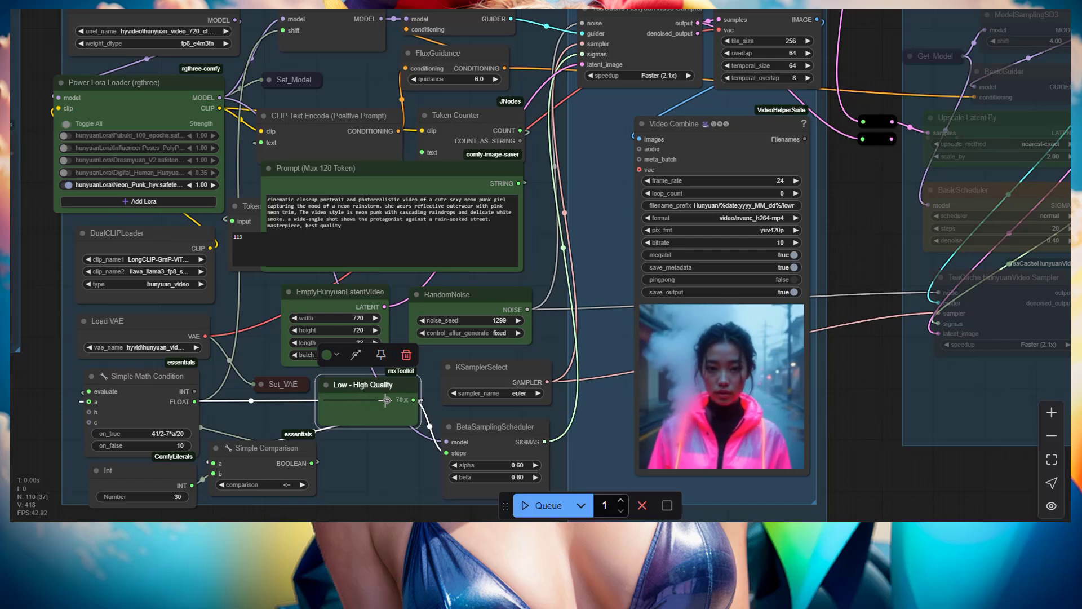
click(385, 456)
click(354, 401)
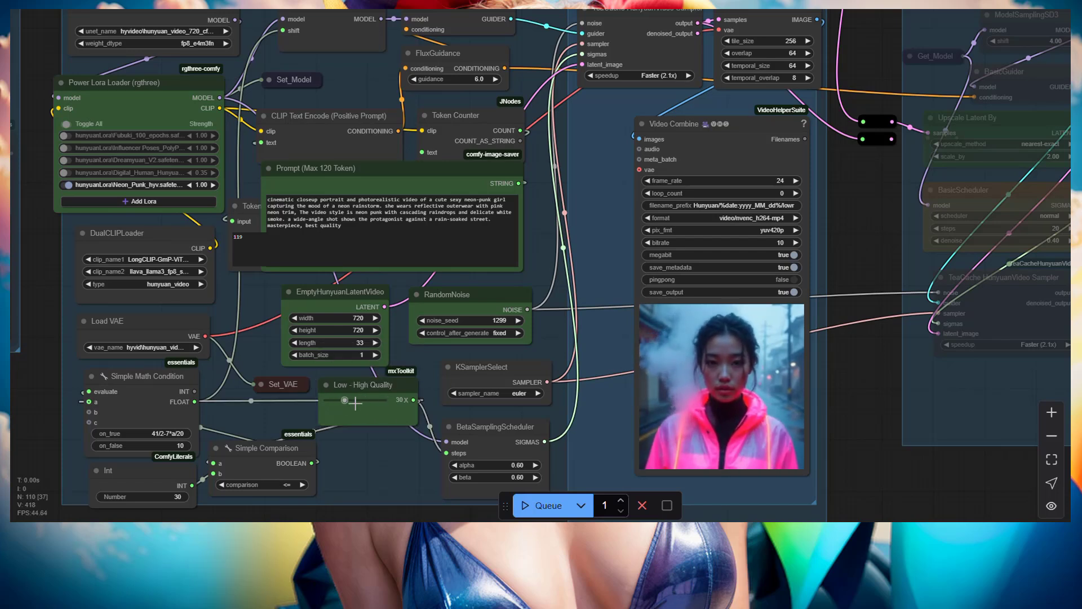
click(349, 401)
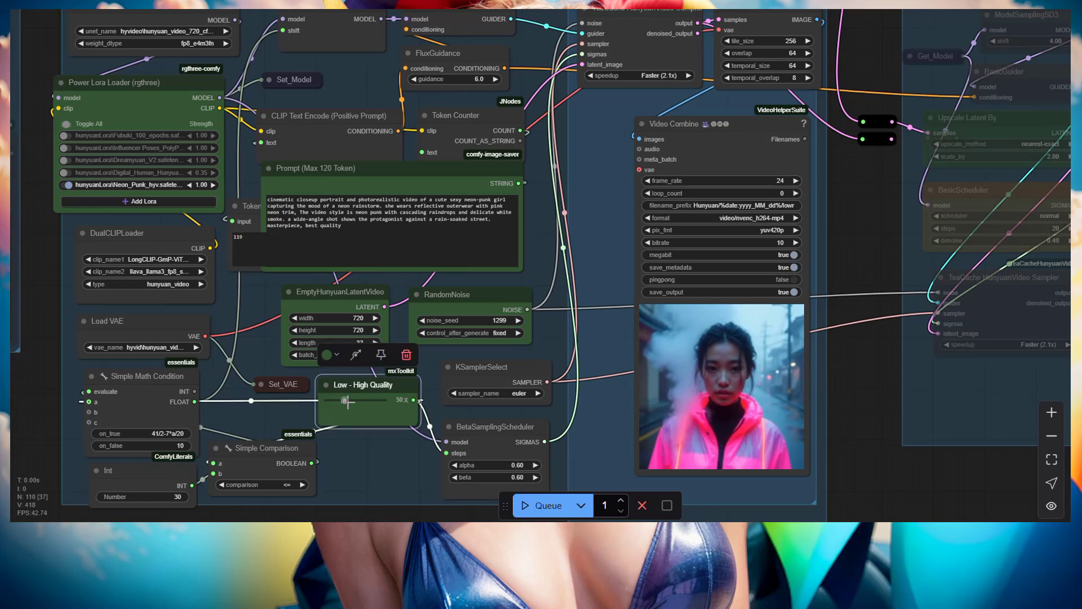
click(348, 480)
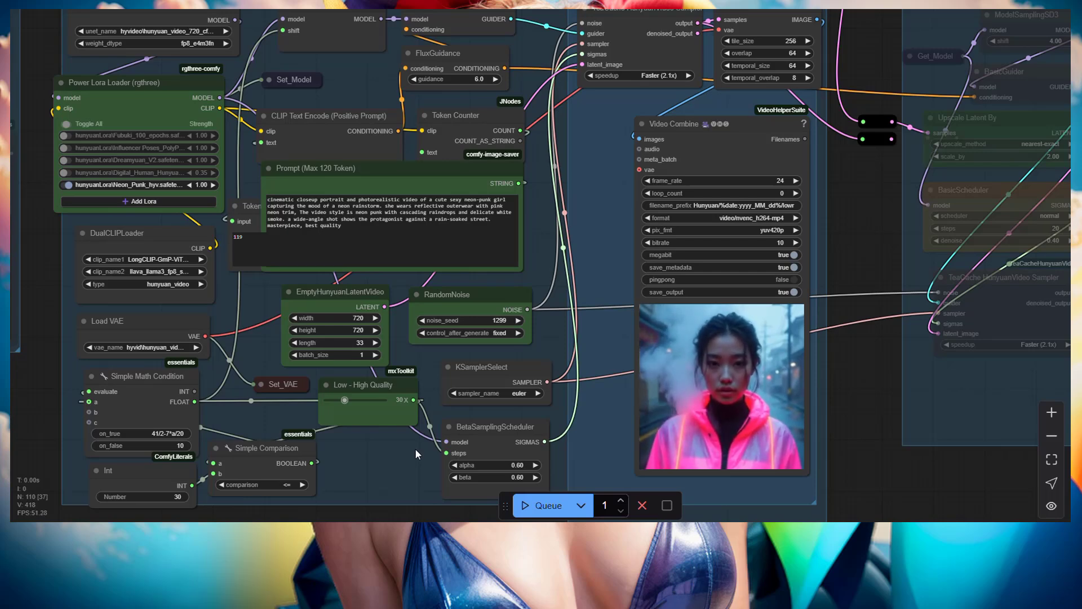
Turn off the Step 2 Video Gen and Step 2a Tcache Sampler groups.
scroll(415, 448, down, 6)
scroll(439, 205, up, 3)
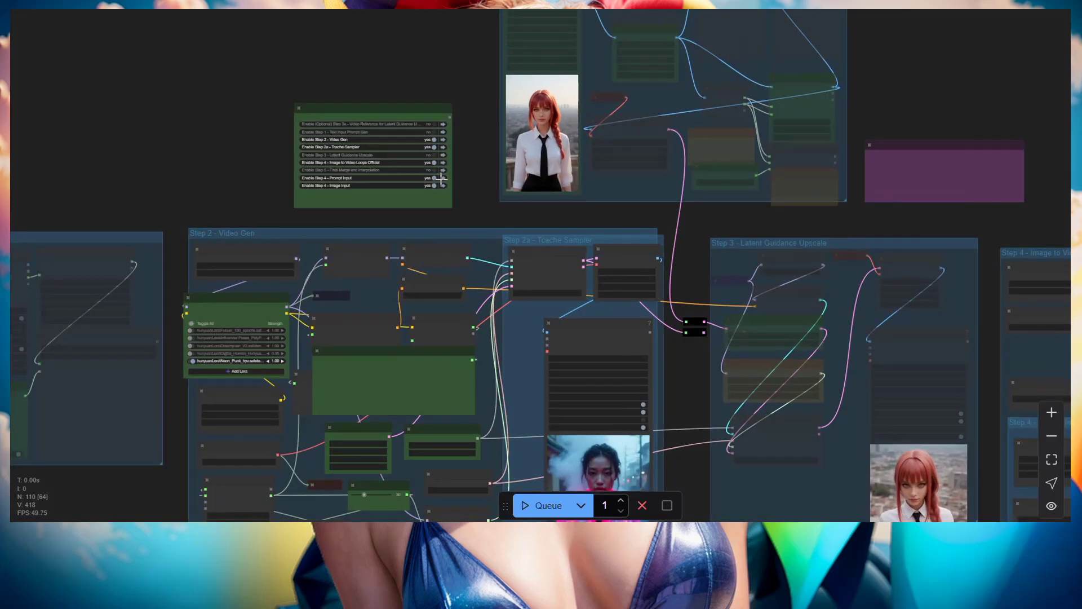
click(434, 140)
click(434, 146)
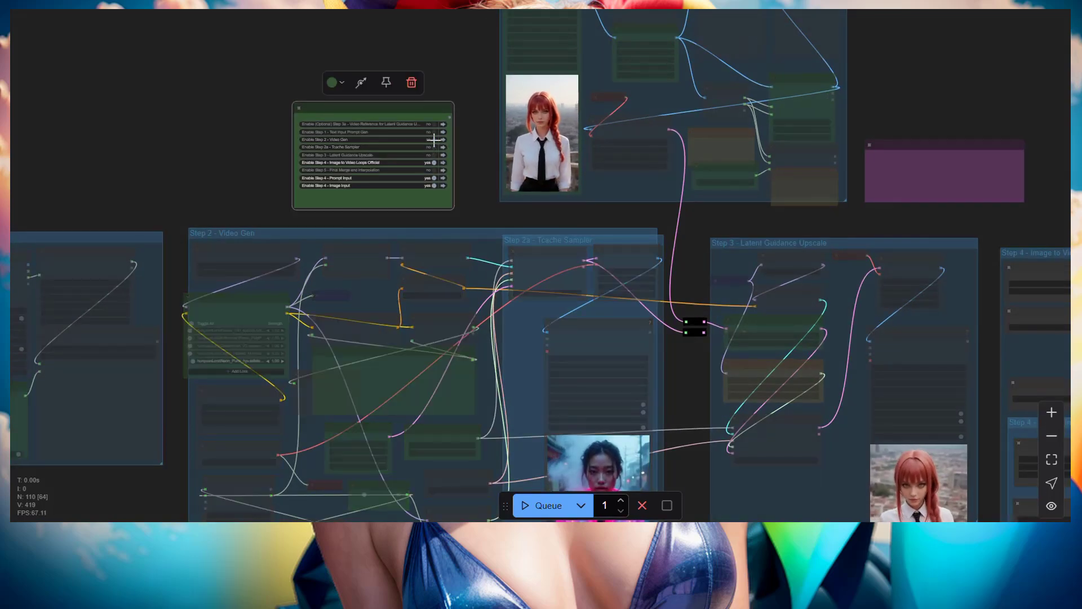
Pan down to the Step 4 Image Input group's Load Video and Load Image nodes.
drag(698, 223, 153, 96)
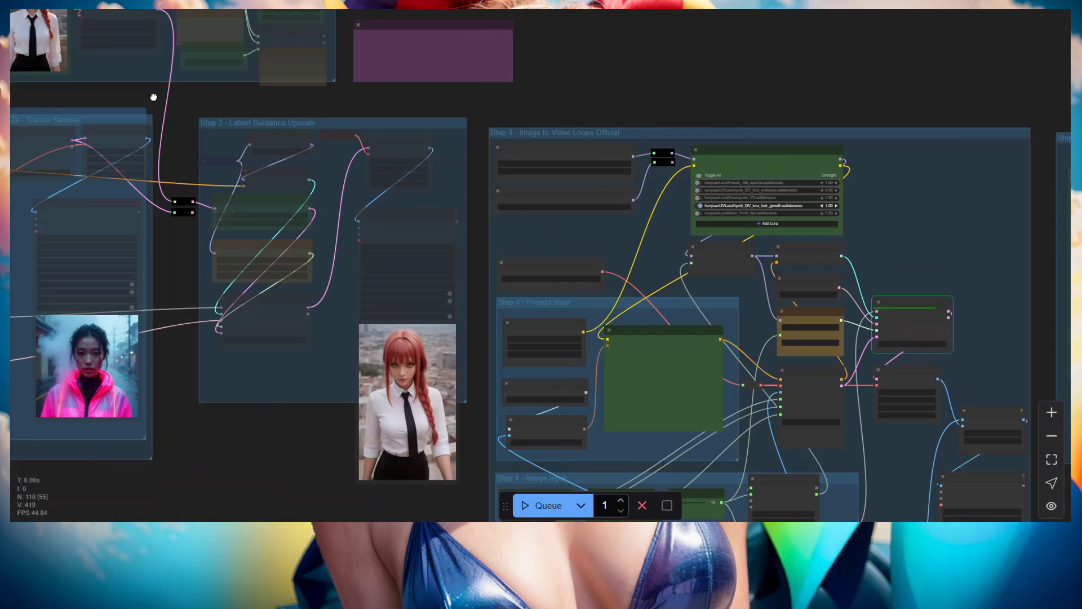
drag(846, 219, 628, 210)
scroll(688, 215, up, 2)
scroll(689, 216, up, 1)
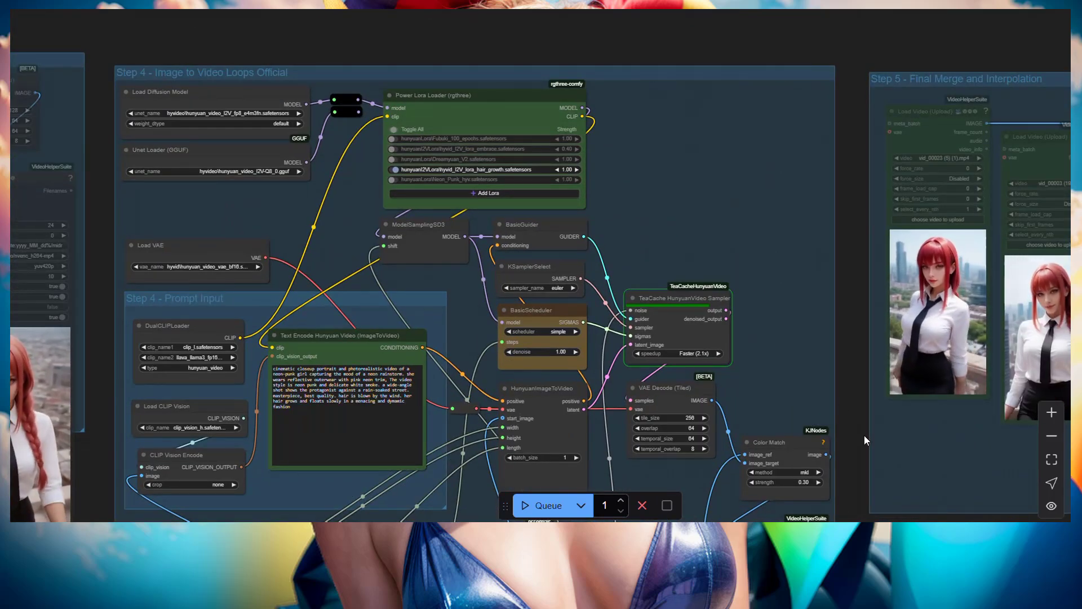
drag(861, 452, 861, 411)
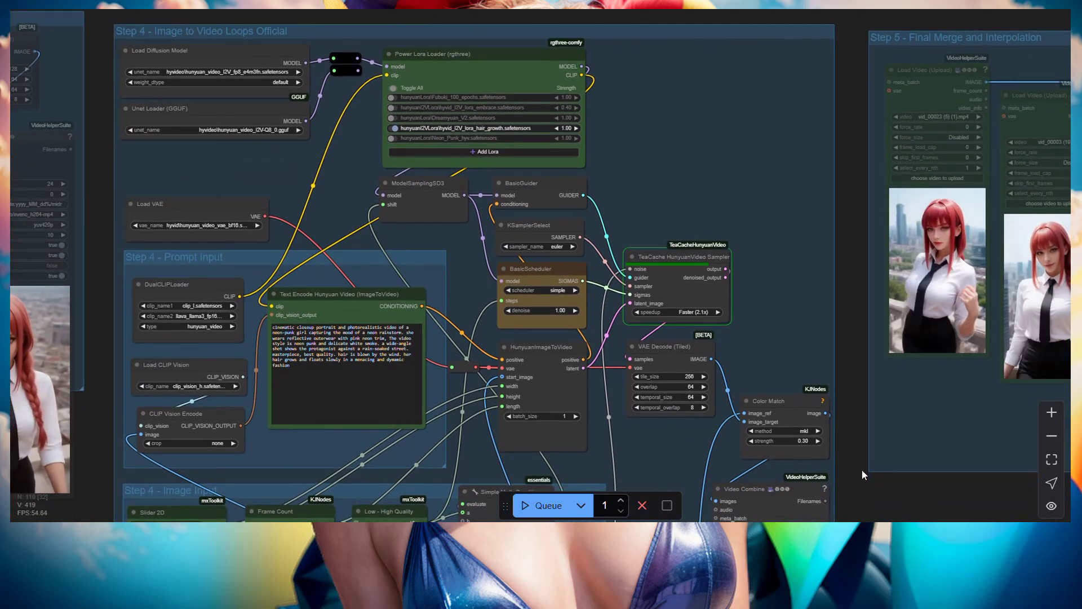
drag(861, 468, 859, 255)
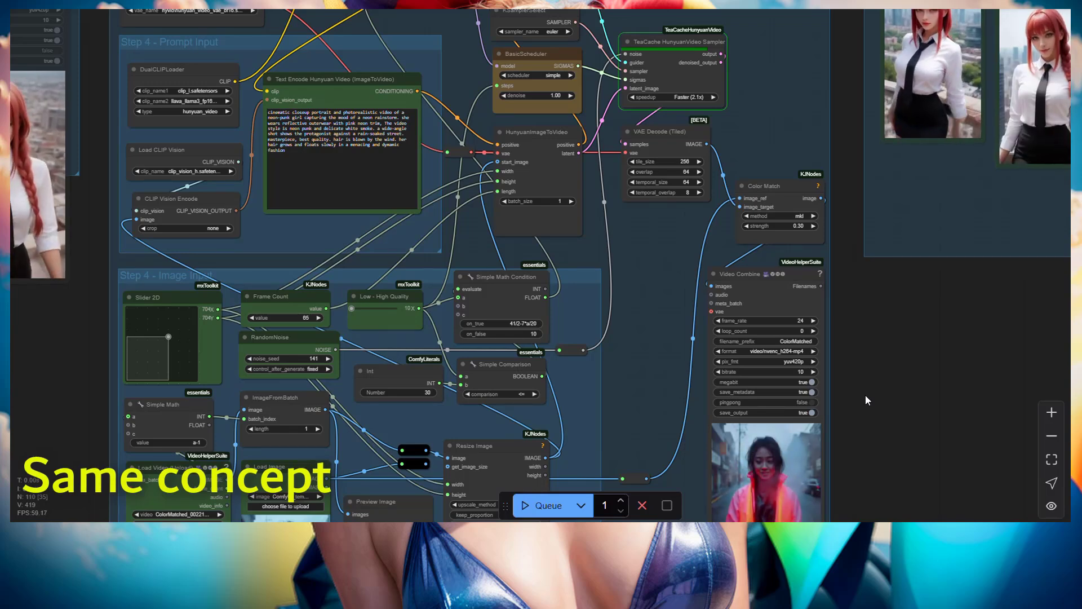
drag(867, 398, 856, 278)
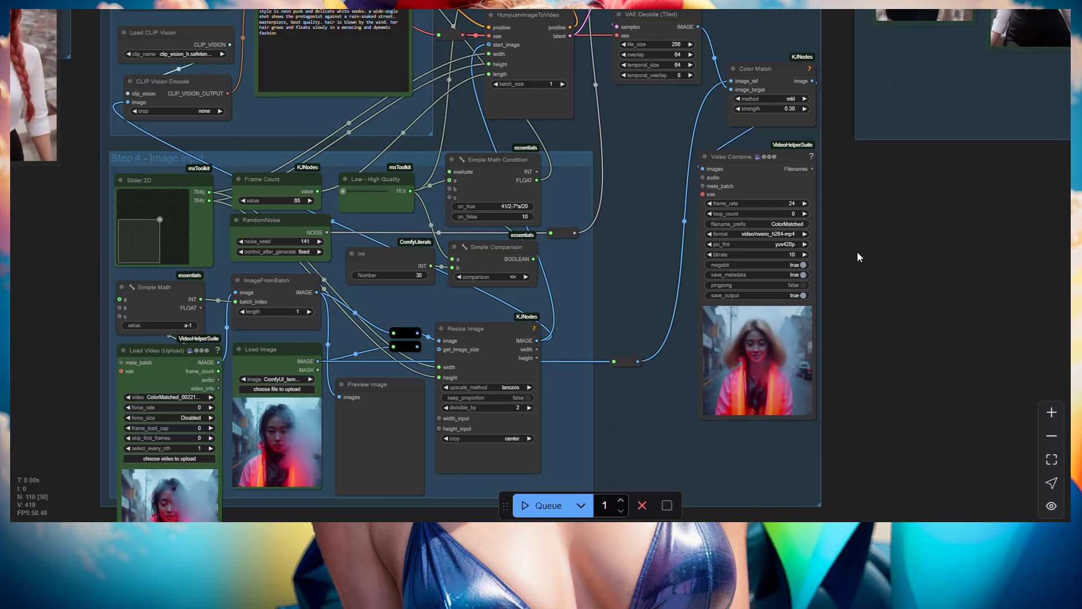
Pan to the Step 4 Image to Video Loops Official group with its Power Lora Loader.
drag(857, 251, 925, 361)
mouse_move(789, 17)
mouse_down()
mouse_move(822, 108)
mouse_move(733, 261)
mouse_move(679, 211)
mouse_move(688, 177)
mouse_up()
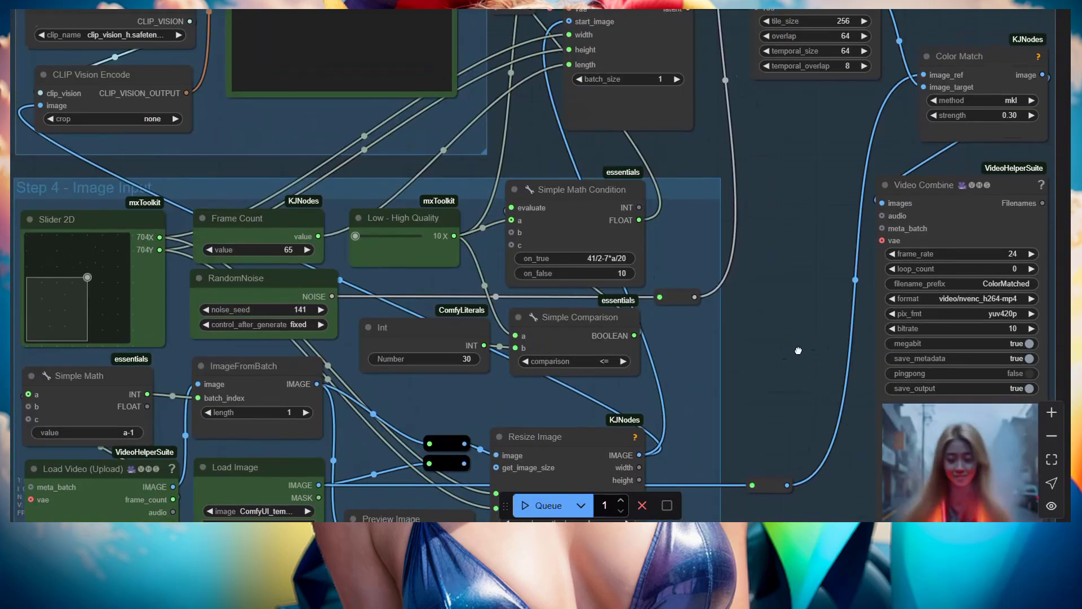
Nudge the view onto the Step 4 image input settings: 704×704 size and 65 frames.
mouse_move(813, 348)
mouse_down()
mouse_move(781, 356)
mouse_move(816, 358)
mouse_up()
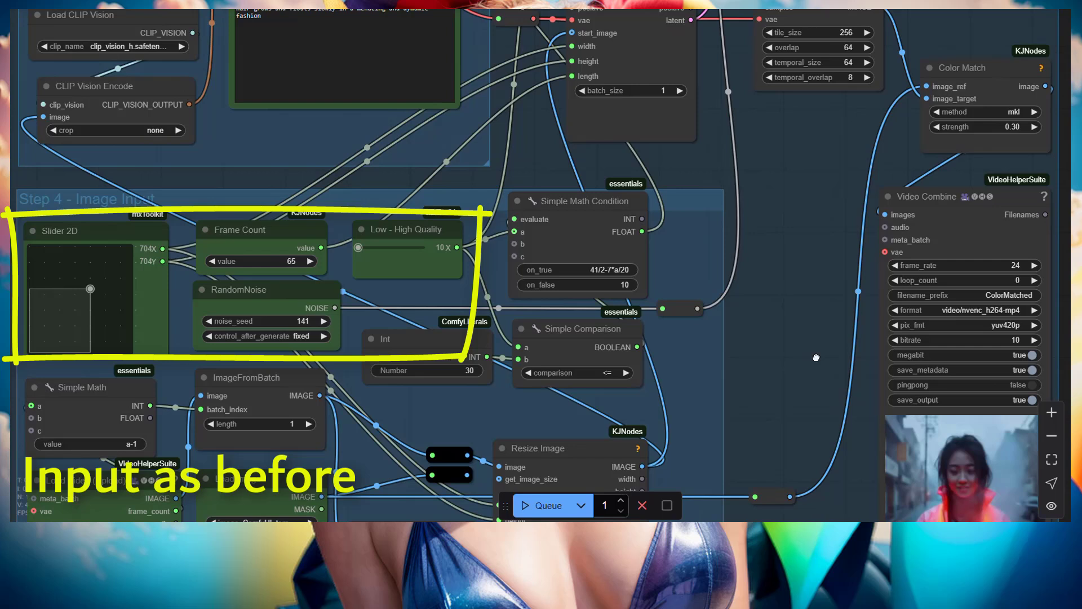
drag(816, 358, 814, 358)
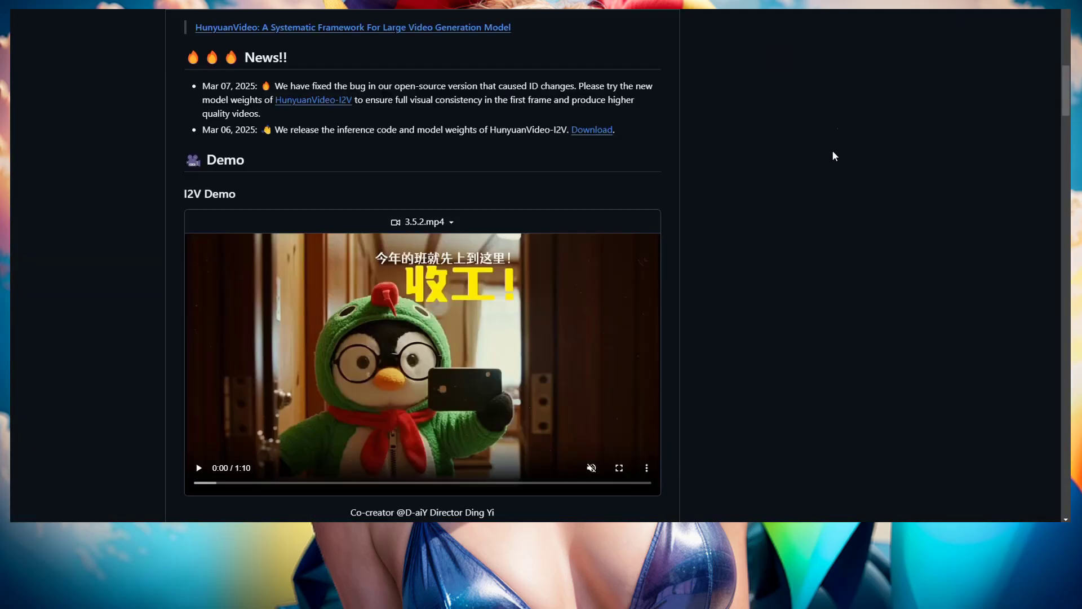
Scroll the README to the First Frame Consistency Demo table and replay 1019.mp4.
scroll(746, 144, up, 15)
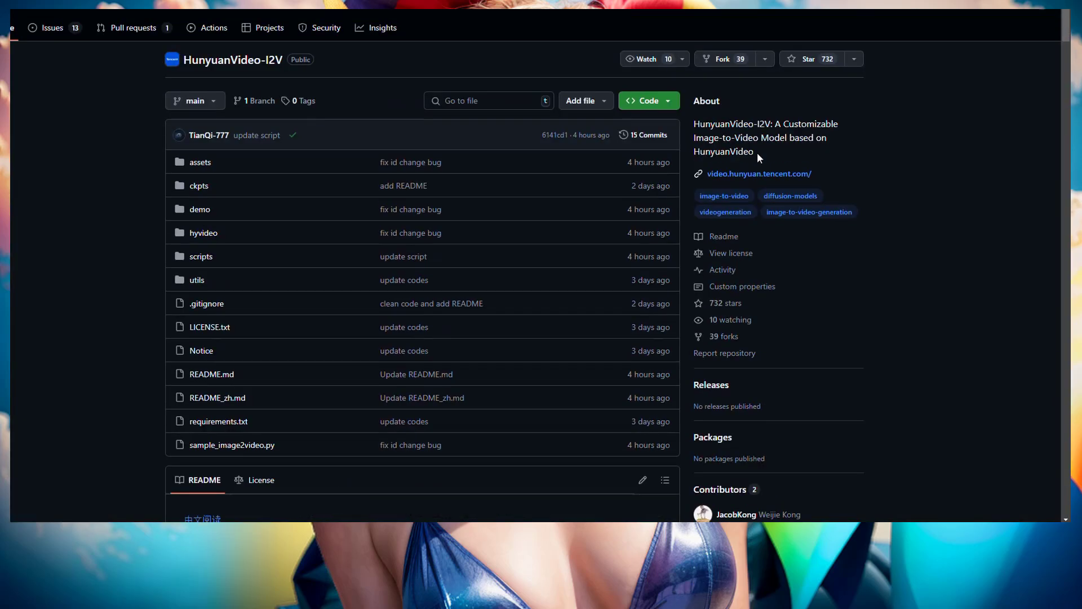
scroll(757, 152, down, 5)
scroll(759, 155, down, 4)
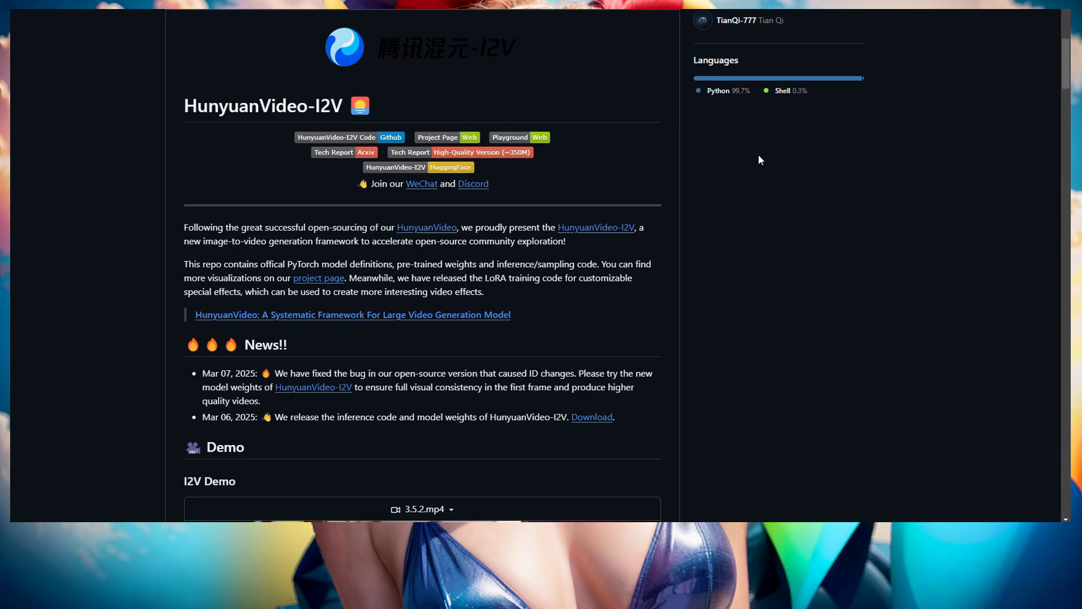
scroll(956, 144, down, 1)
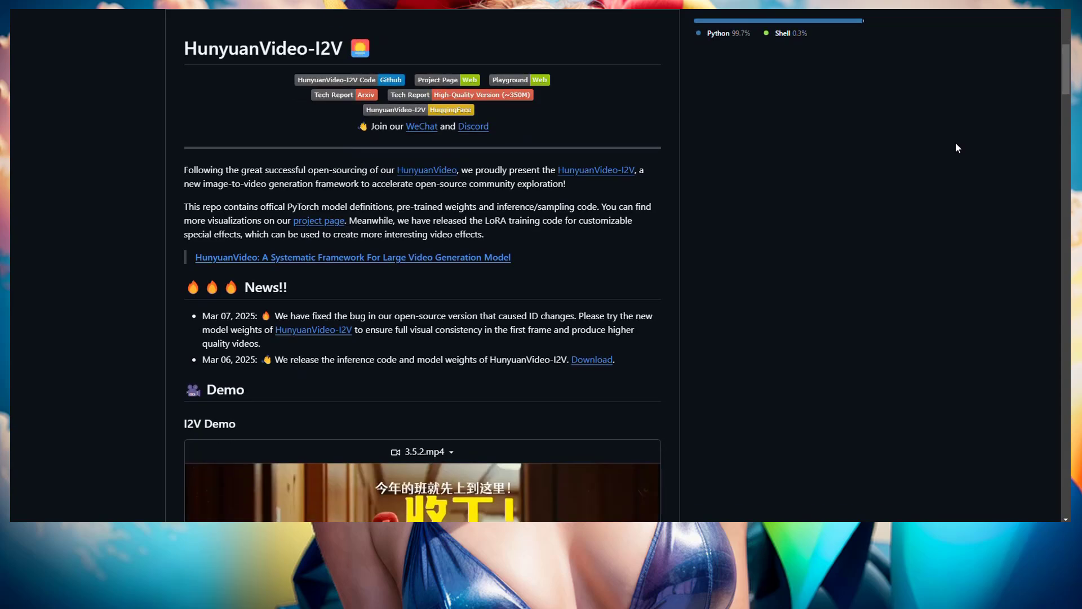
scroll(956, 145, down, 4)
scroll(956, 145, down, 8)
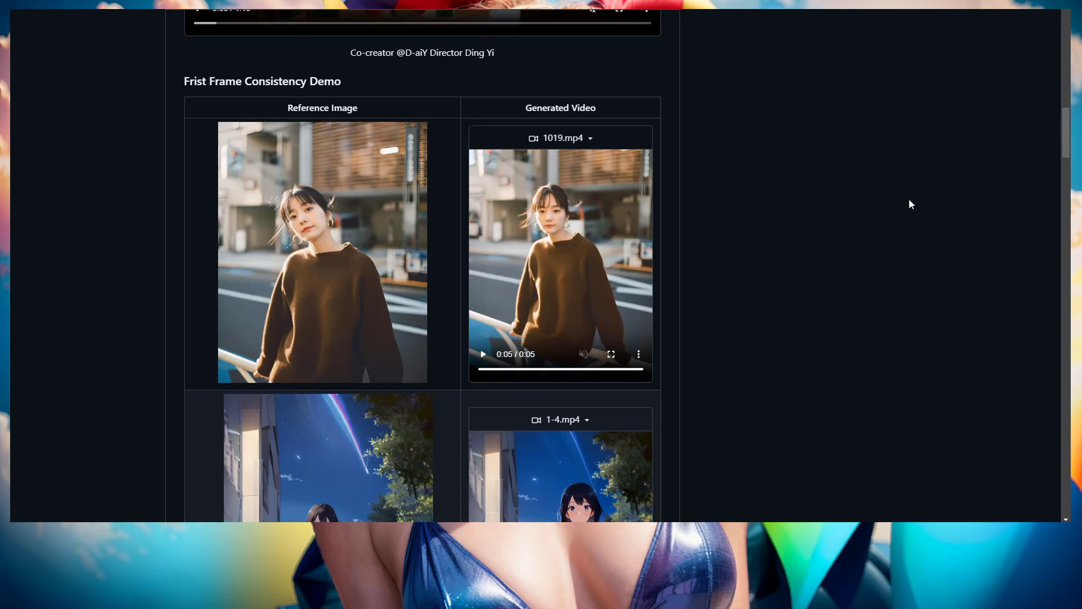
click(560, 248)
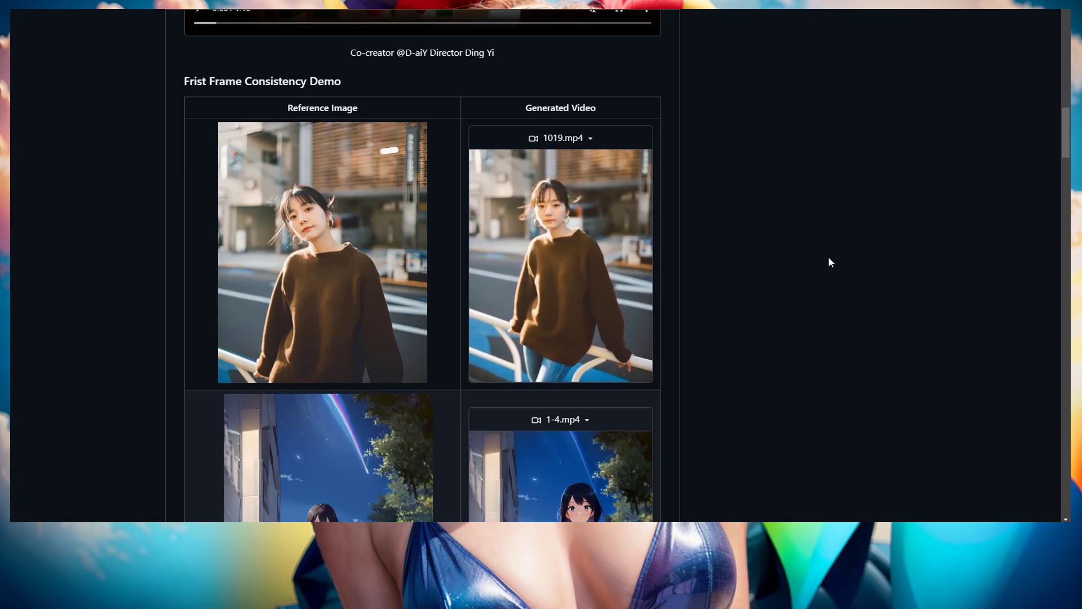
Browse further demos and play the demo_2.mp4 generated video.
scroll(827, 256, down, 6)
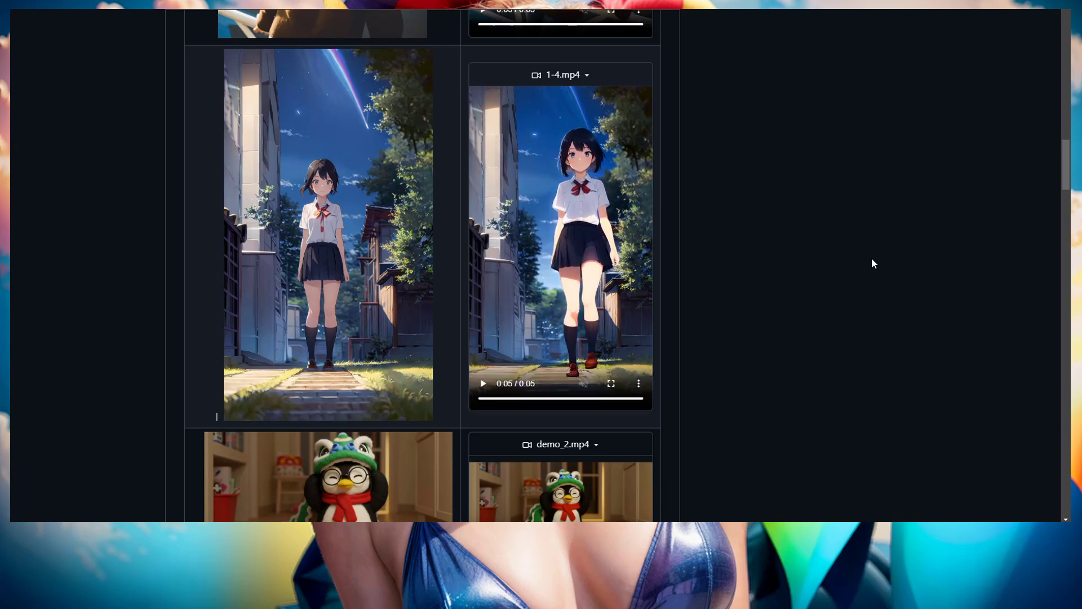
scroll(872, 263, down, 5)
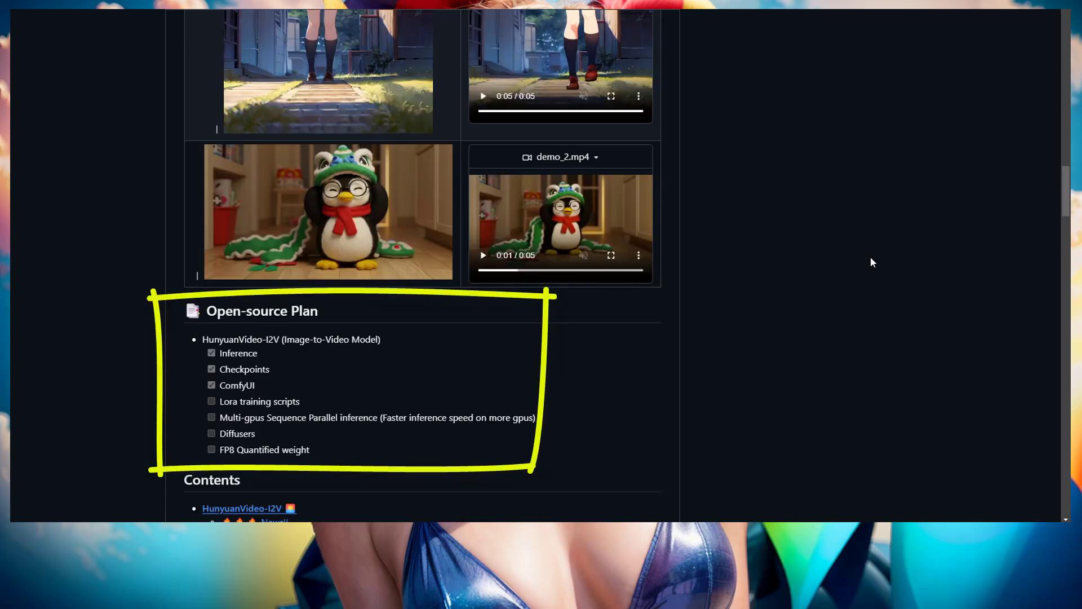
scroll(871, 262, down, 1)
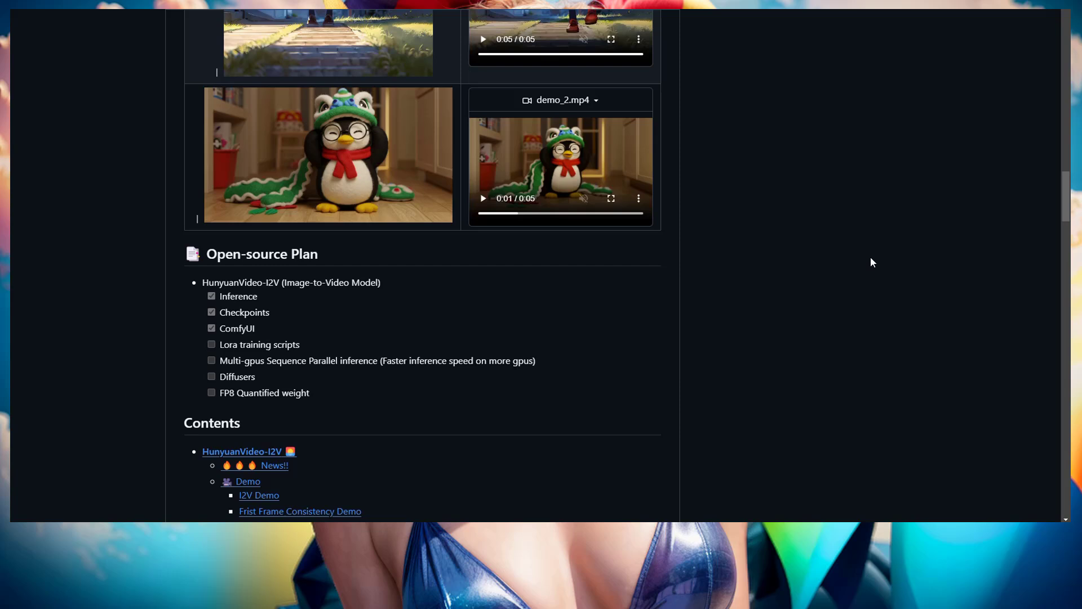
scroll(872, 263, up, 3)
scroll(870, 262, up, 1)
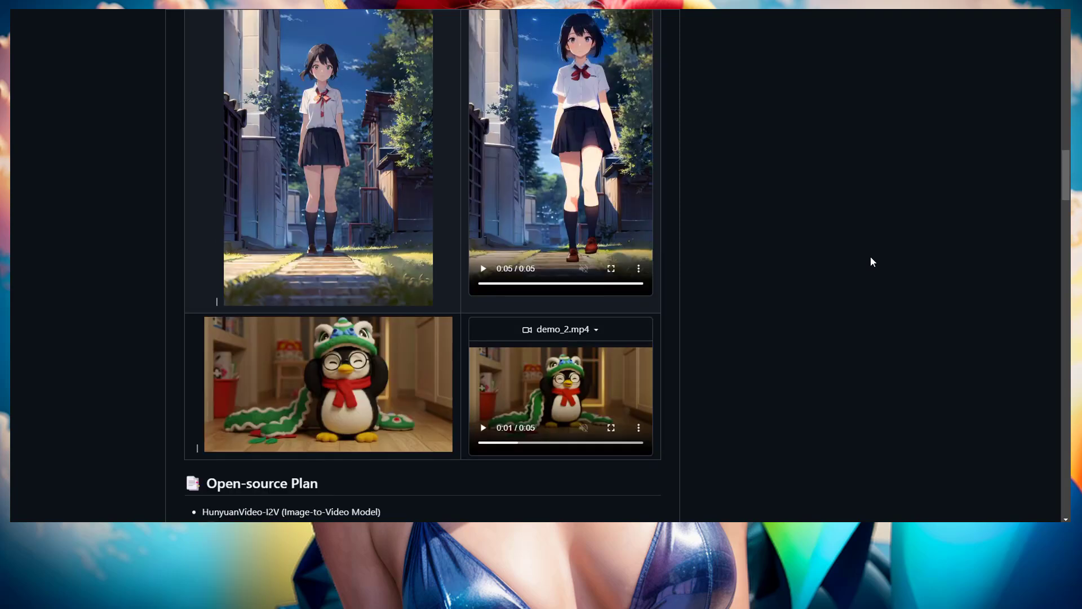
click(594, 370)
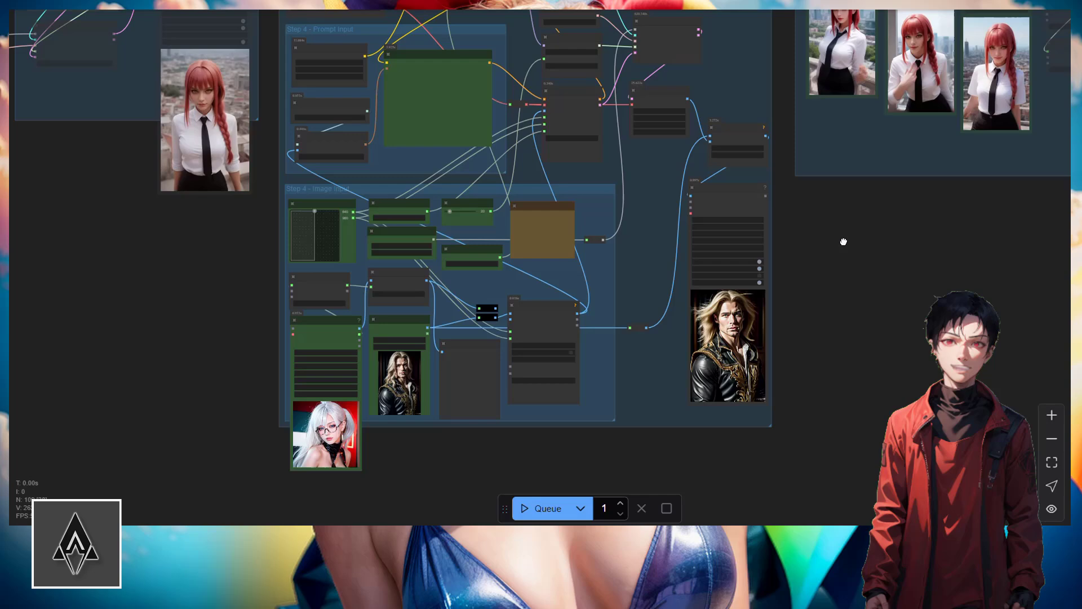
Pan across the Step 4 groups and up to the Fast Groups Muter above Step 2.
drag(843, 254, 818, 400)
scroll(766, 195, up, 4)
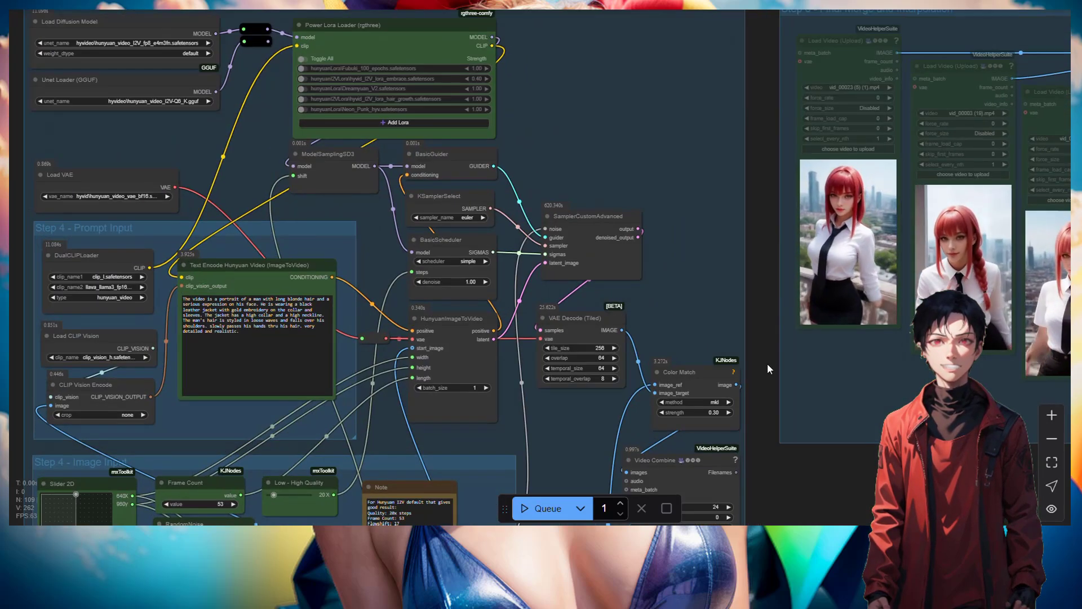
drag(767, 363, 913, 102)
scroll(964, 223, up, 3)
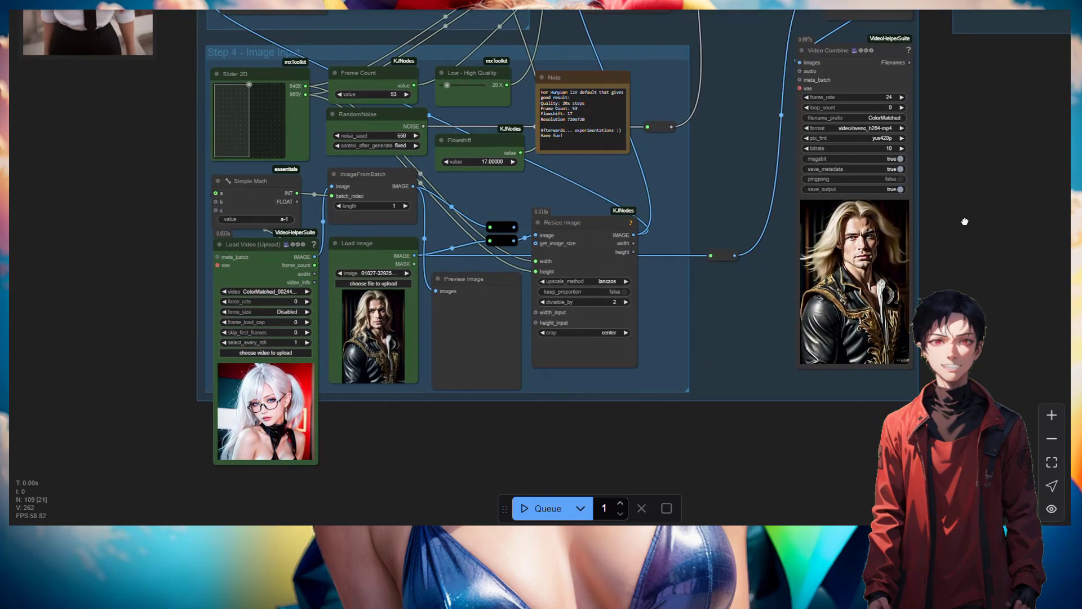
scroll(329, 240, left, 10)
scroll(329, 240, up, 3)
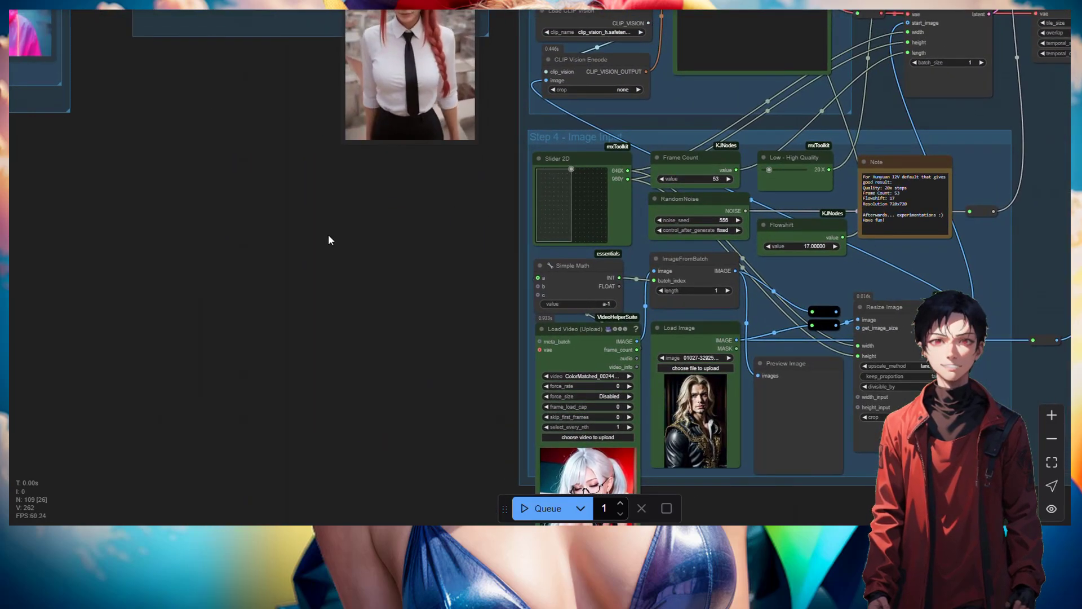
scroll(330, 240, left, 15)
scroll(330, 240, up, 6)
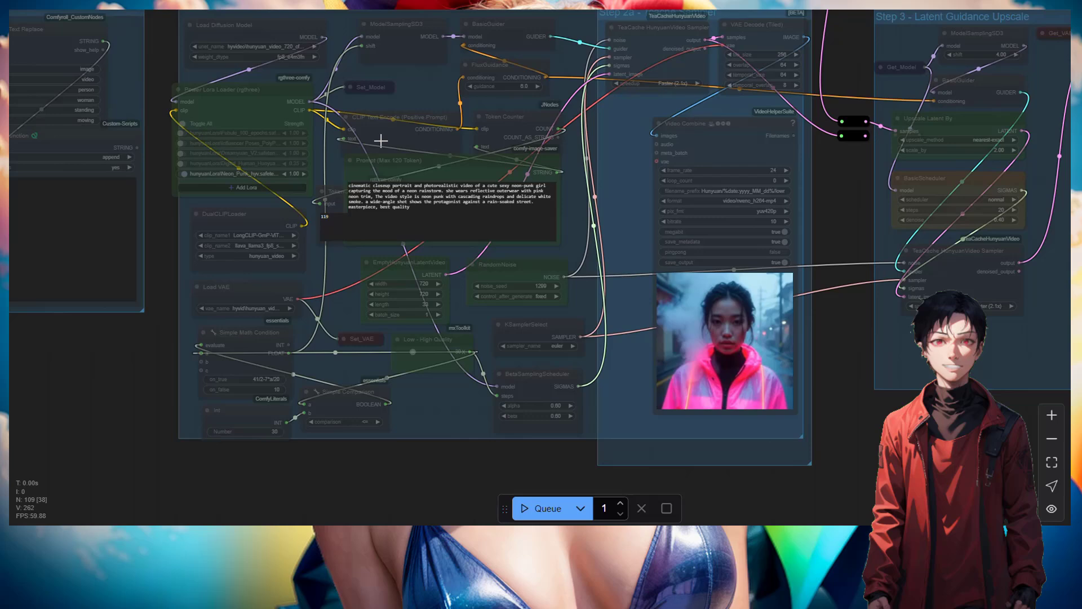
scroll(381, 140, up, 5)
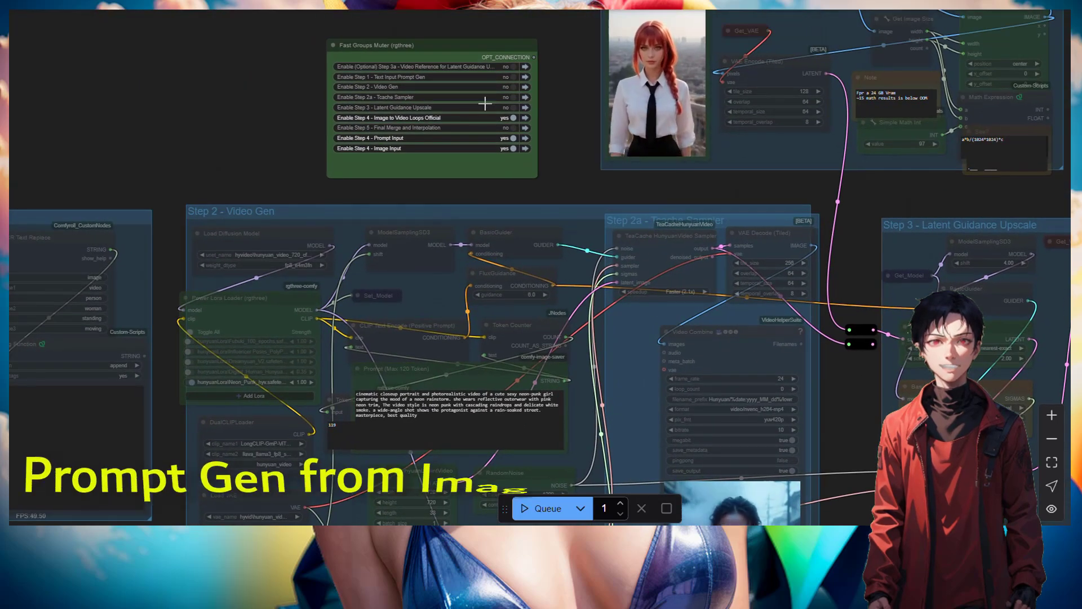
In Fast Groups Muter, enable Step 1 Text Input Prompt Gen and disable the Step 4 groups.
click(513, 77)
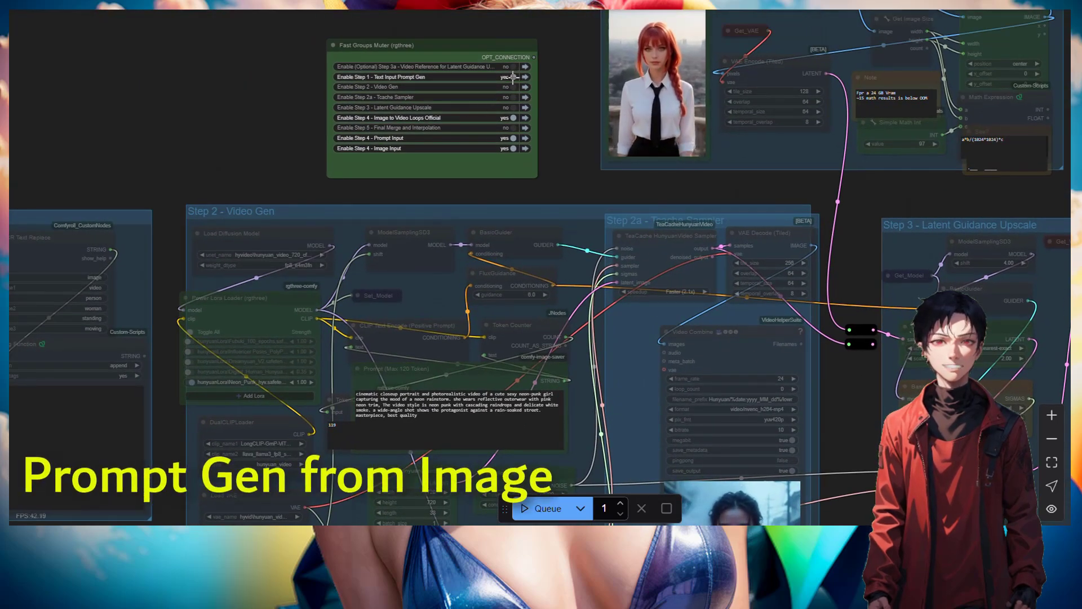
click(513, 118)
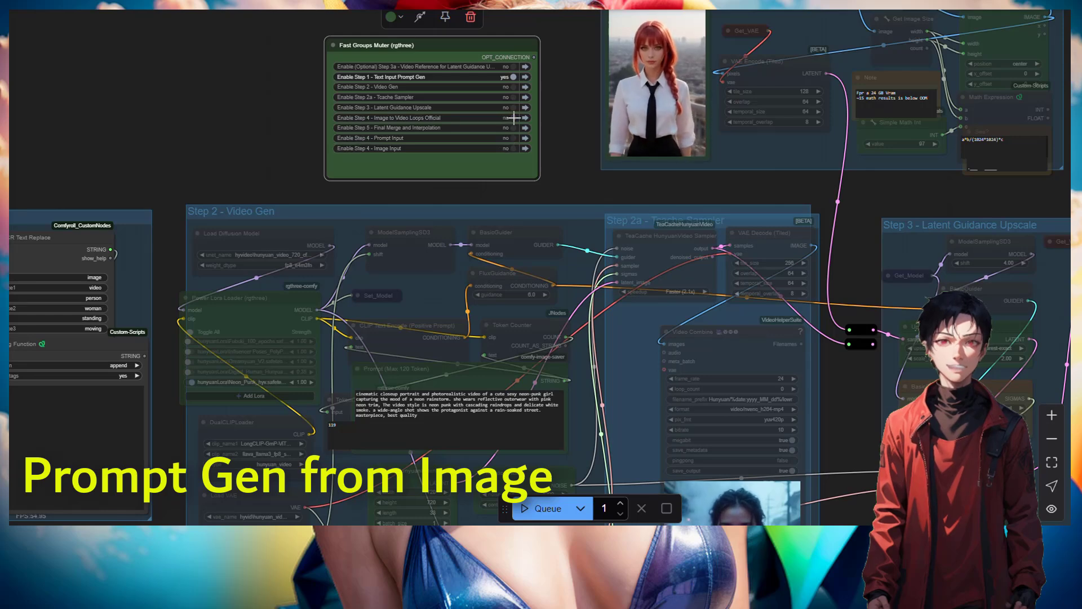
drag(228, 125, 737, 60)
drag(475, 119, 526, 84)
Wire the loaded image into Florence2Run's image input and queue the run to caption it.
scroll(524, 80, up, 3)
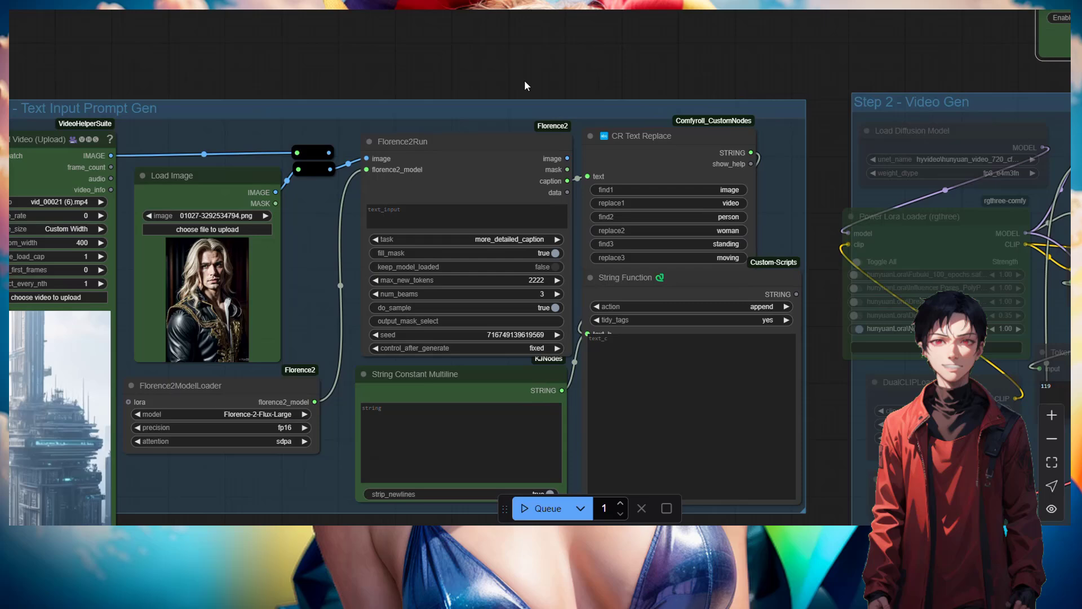
drag(574, 44, 606, 20)
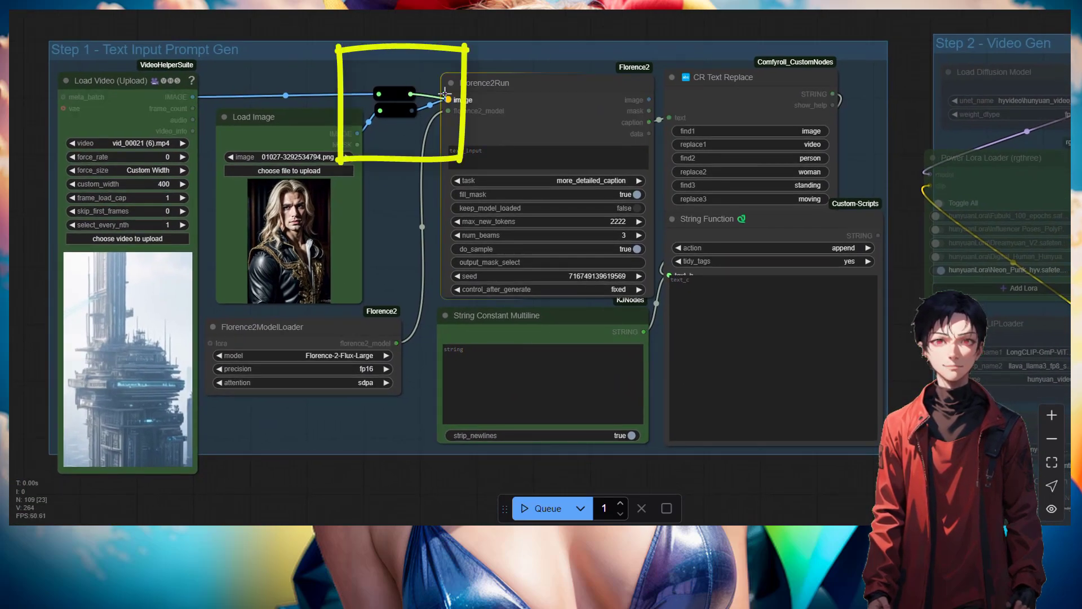
drag(413, 110, 445, 104)
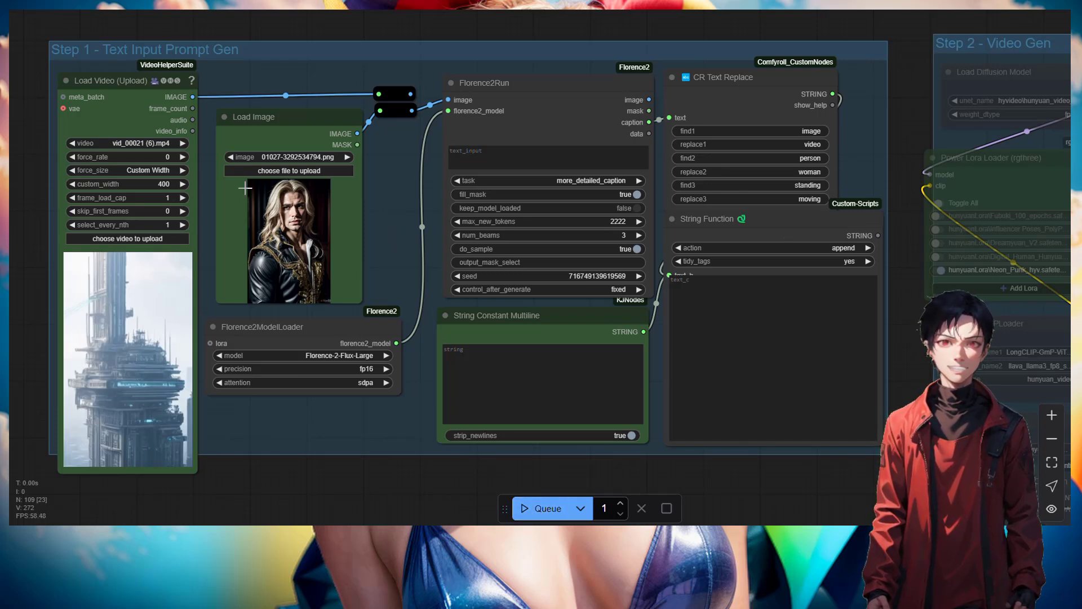
click(544, 507)
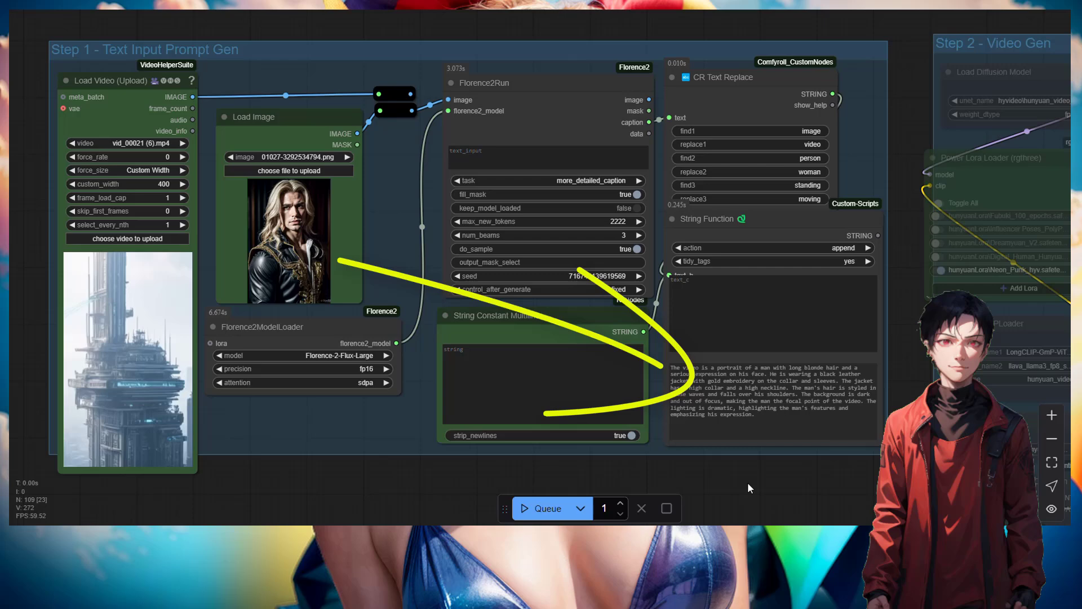
Inspect the generated Florence2 caption, selecting its full text.
drag(746, 482, 538, 436)
scroll(614, 325, up, 5)
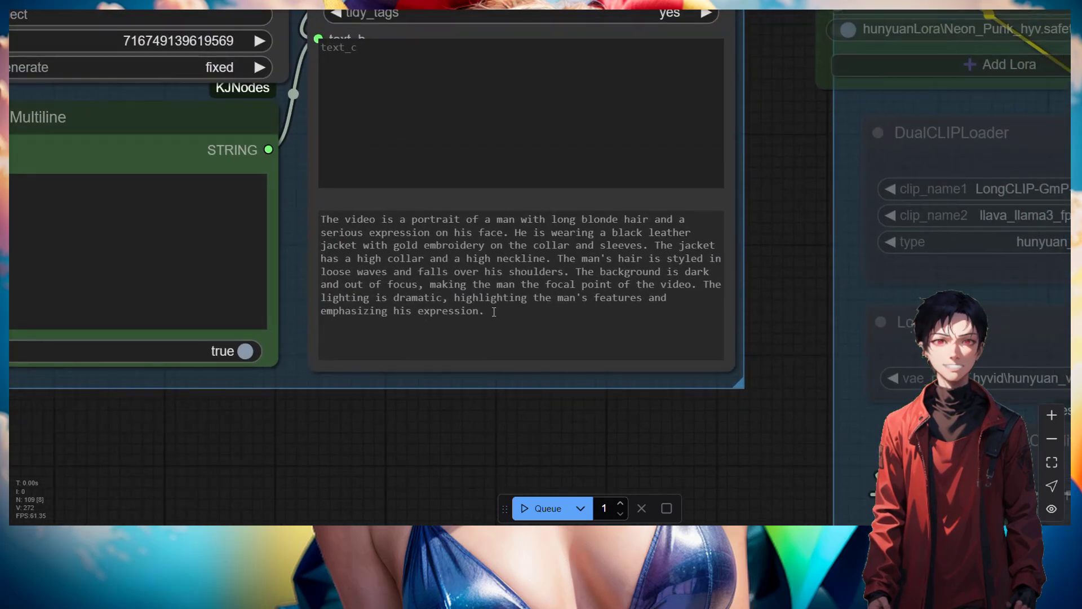
drag(493, 312, 326, 220)
key(ctrl+c)
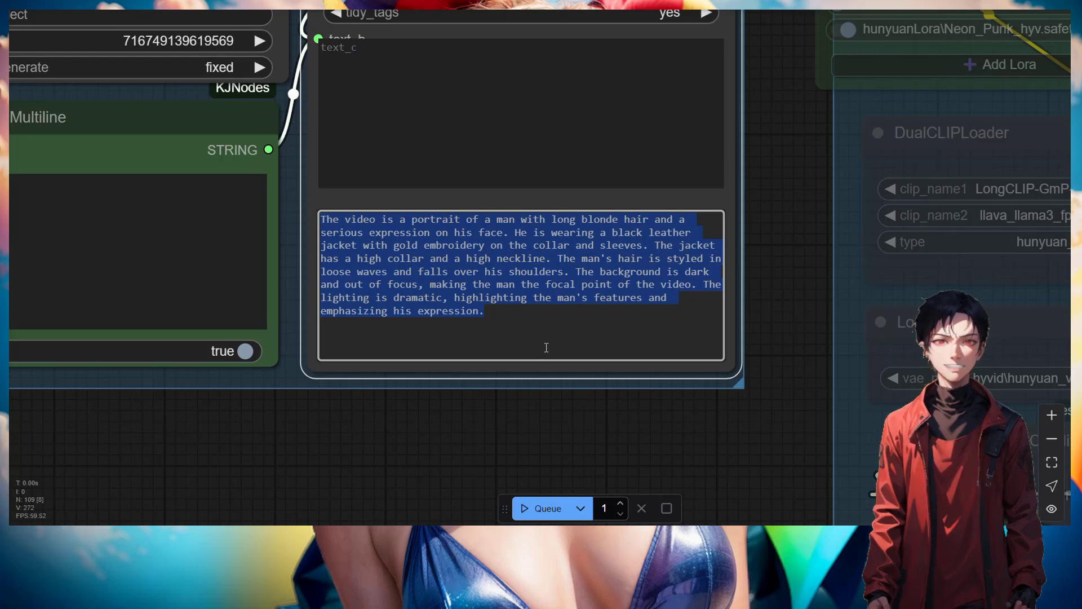
scroll(550, 440, down, 5)
click(668, 181)
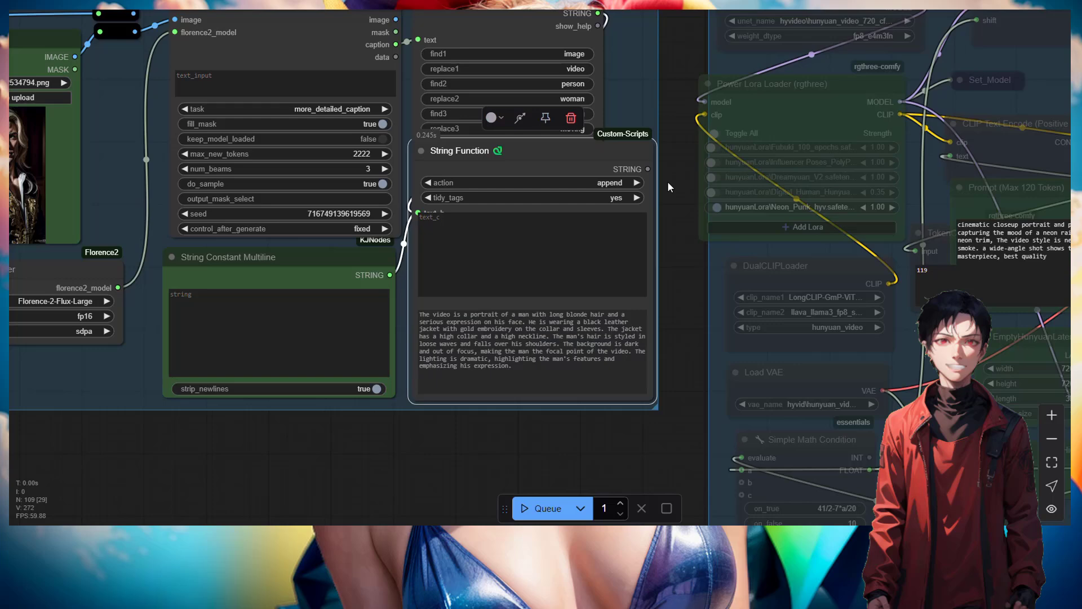
drag(667, 181, 621, 405)
Disable Step 1 and enable the Step 4 Loops, Prompt Input and Image Input groups.
drag(675, 120, 132, 293)
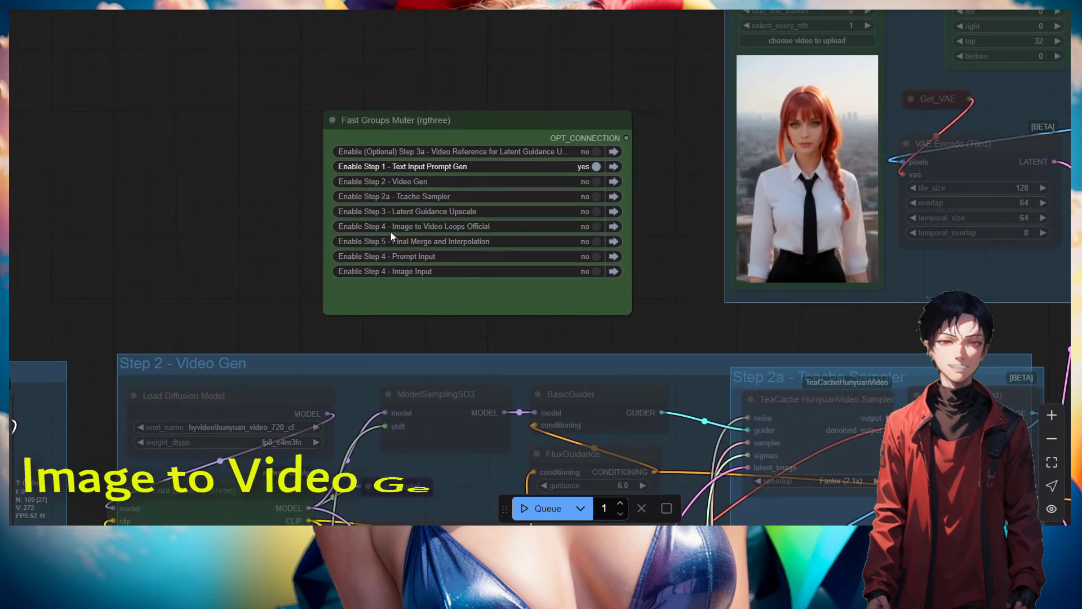
click(588, 165)
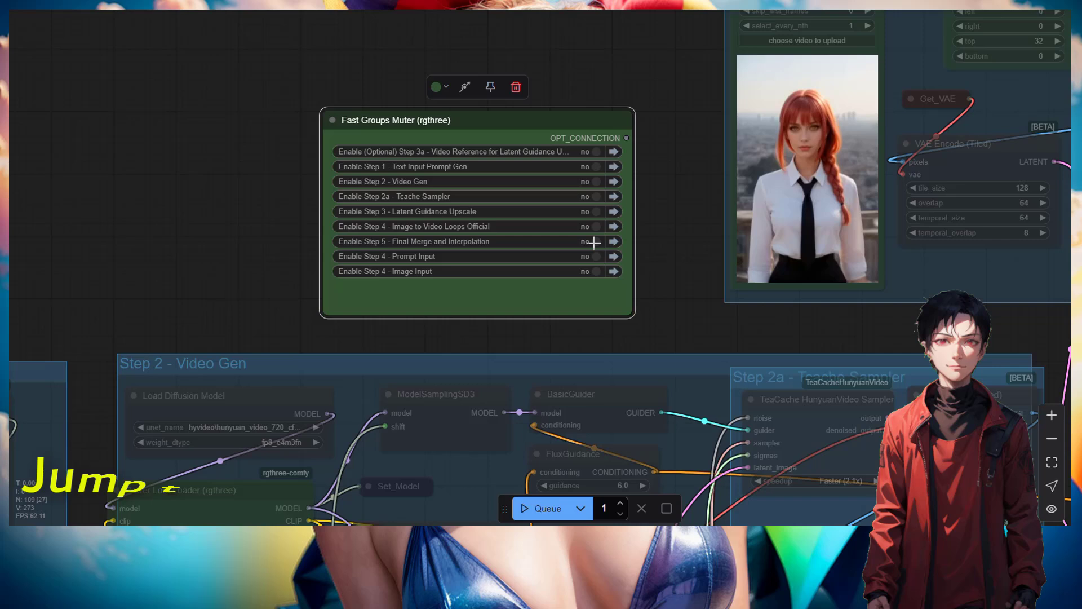
drag(611, 35, 615, 132)
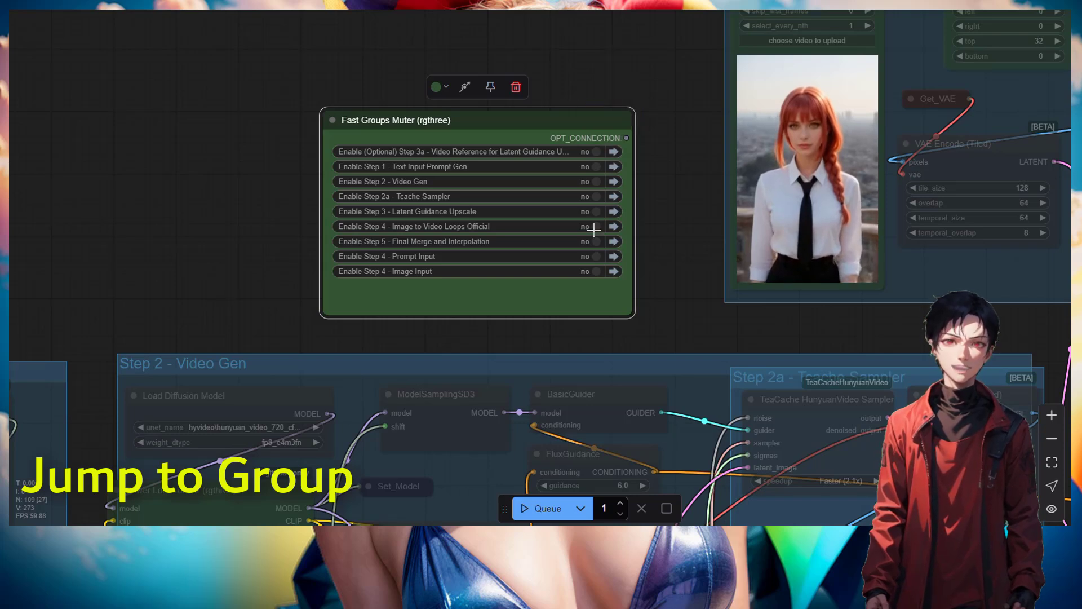
click(594, 227)
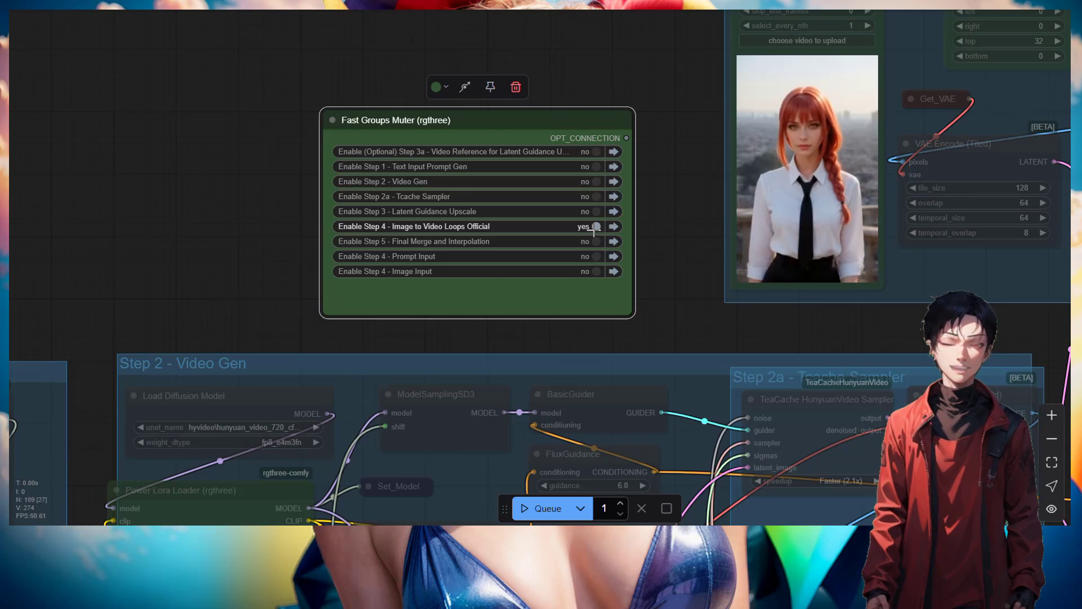
click(596, 272)
click(596, 256)
Replace the Text Encode Hunyuan Video prompt with the pasted Florence caption.
drag(689, 322, 243, 123)
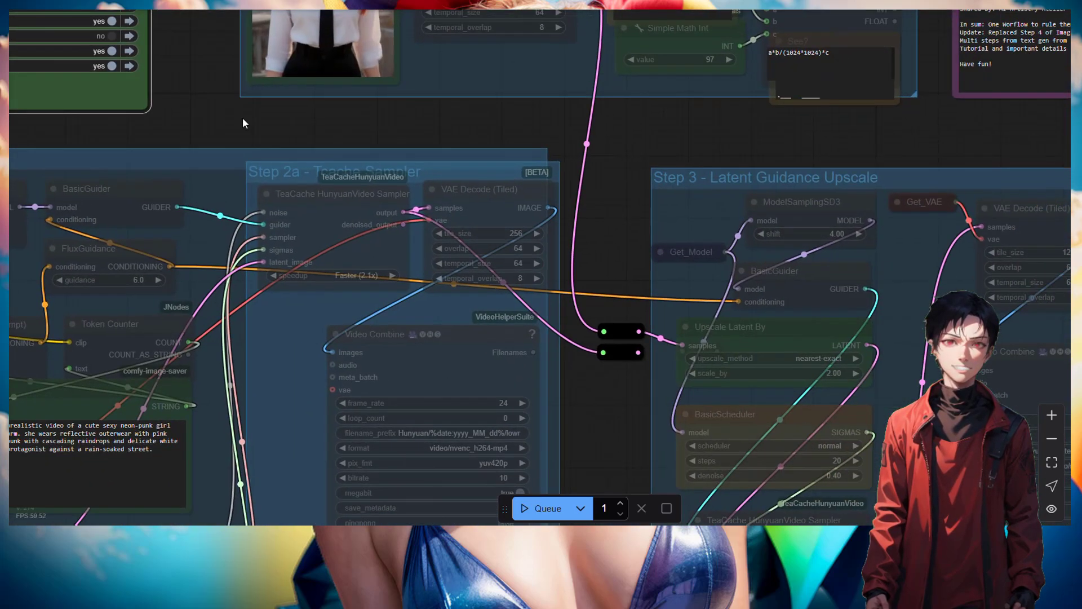
scroll(592, 246, right, 10)
scroll(646, 221, down, 5)
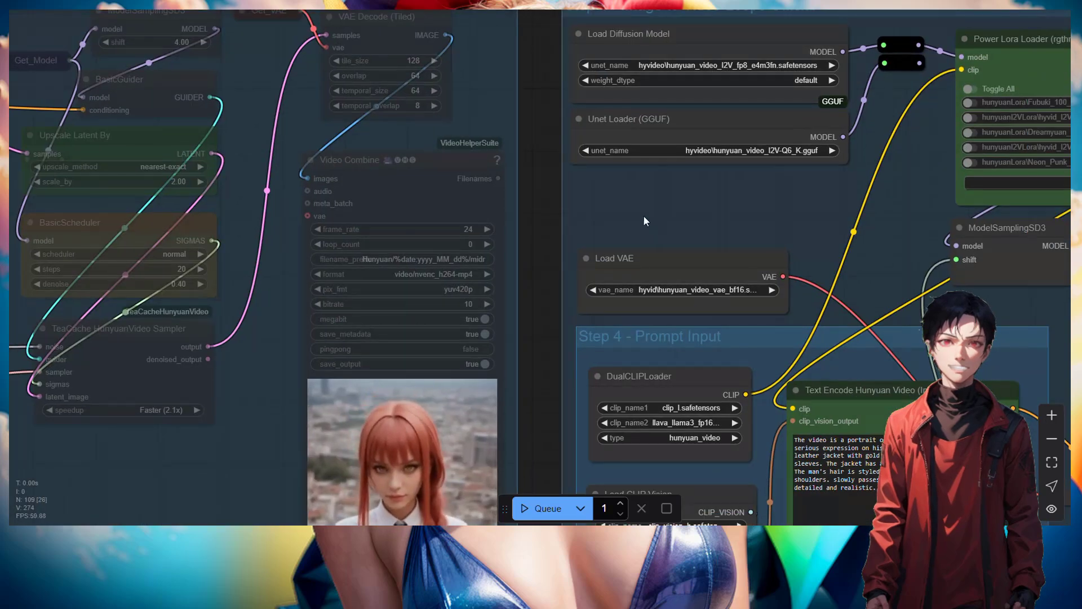
drag(646, 221, 181, 14)
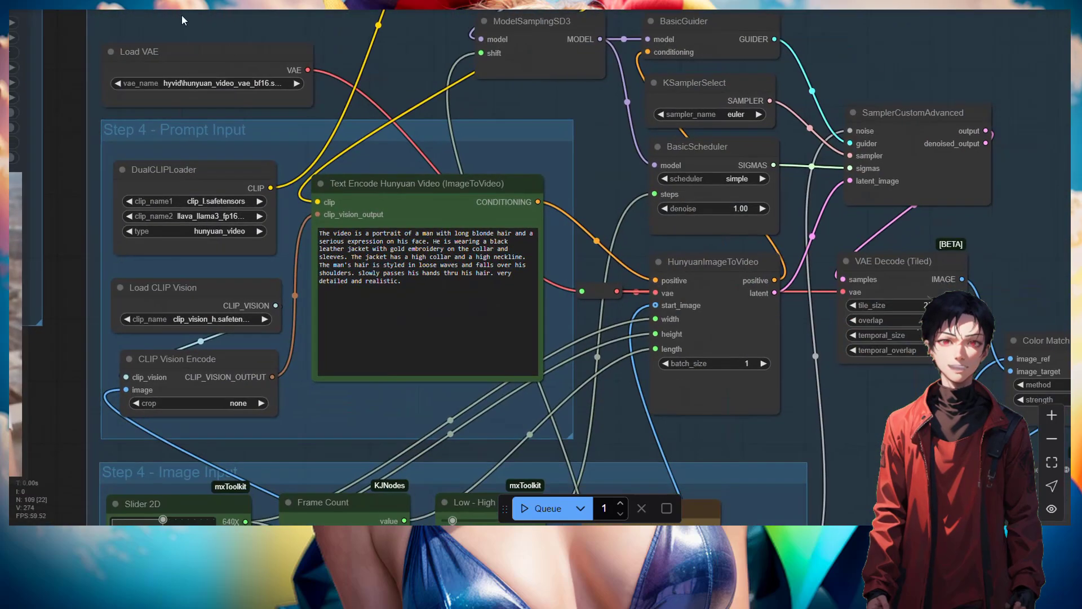
click(365, 343)
key(ctrl+a)
key(Delete)
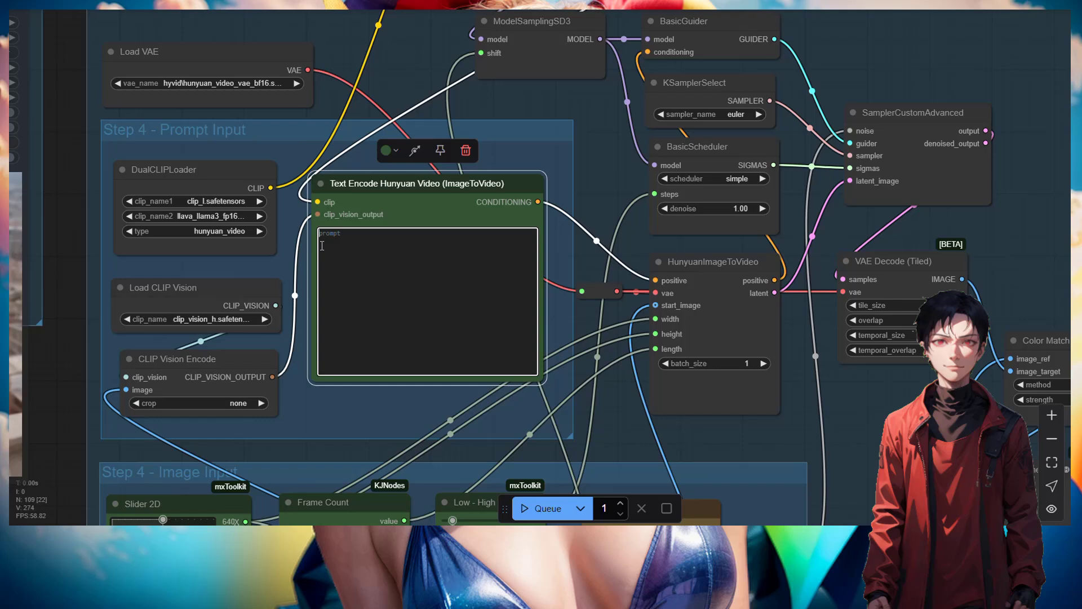
key(ctrl+v)
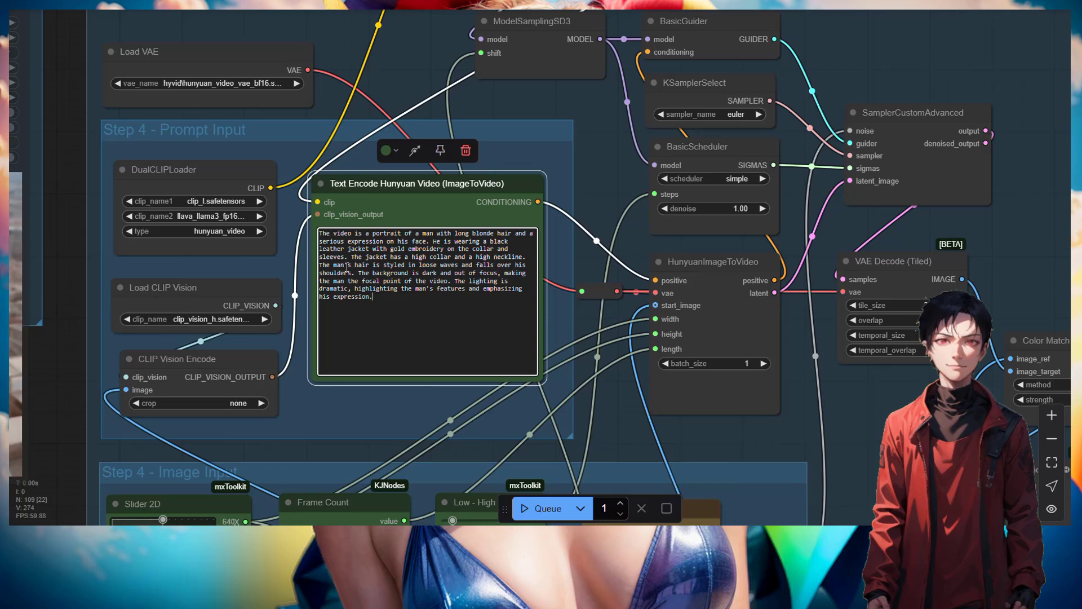
Cut the background and lighting sentences and add 'he passes his hands into his hair. ultra realistic and detailed.'.
drag(358, 273, 396, 297)
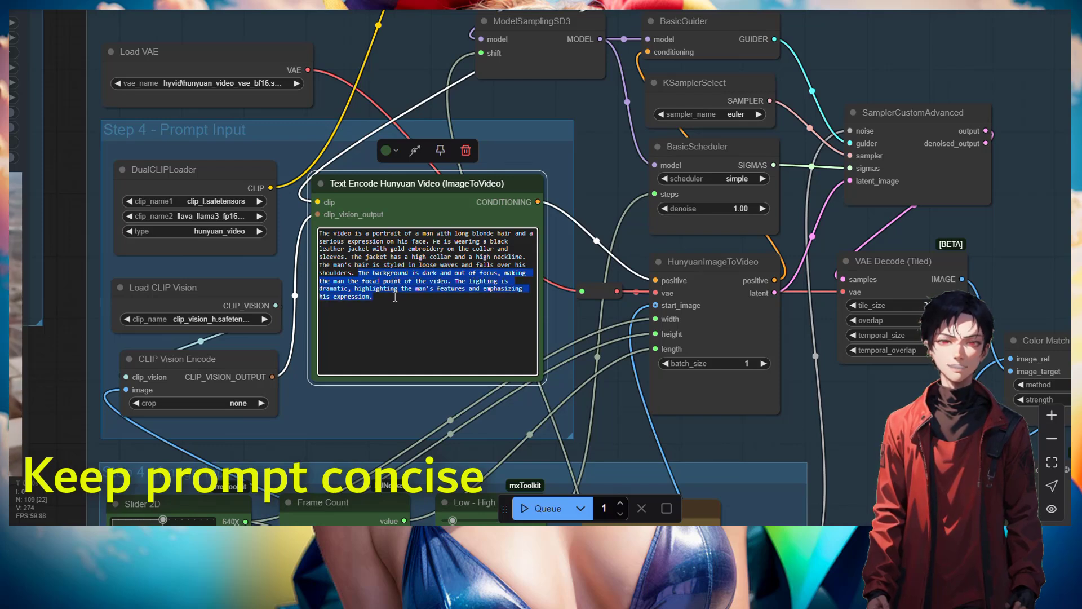
key(BackSpace)
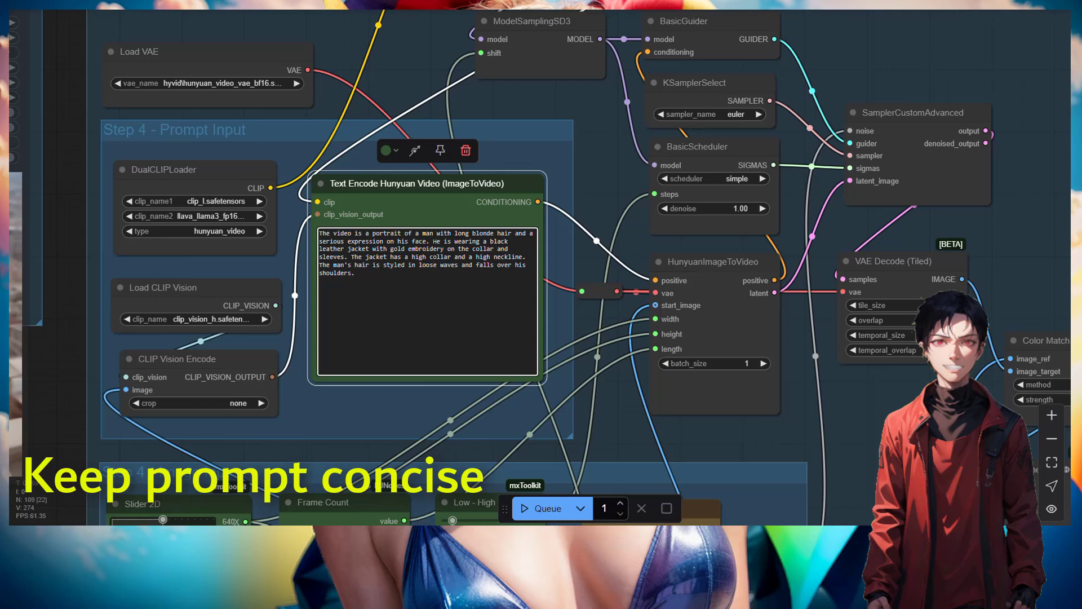
text(he passes his hands into his hair. ultra)
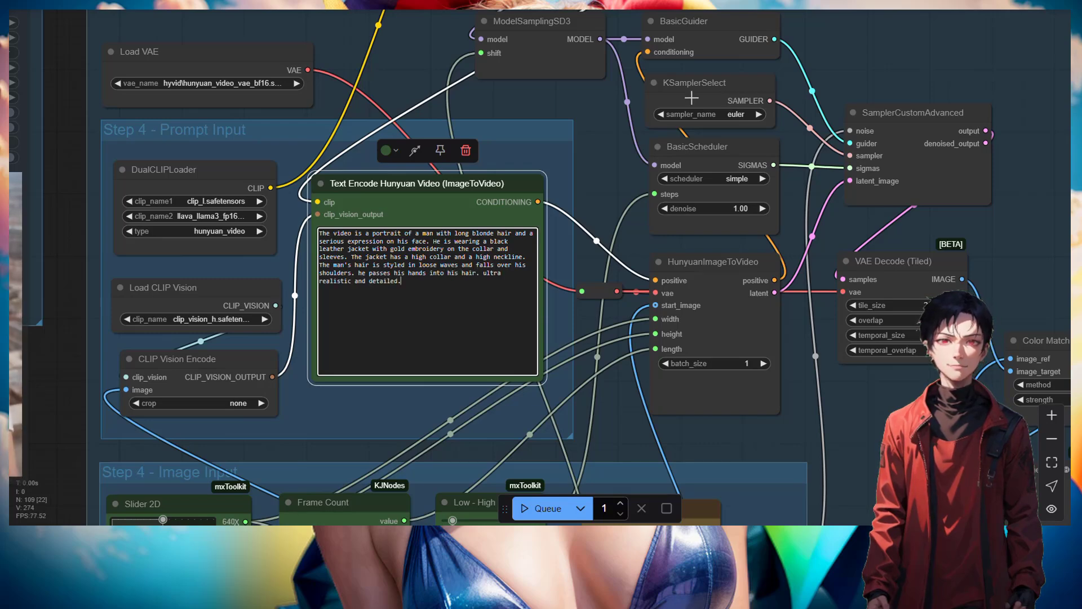
click(607, 174)
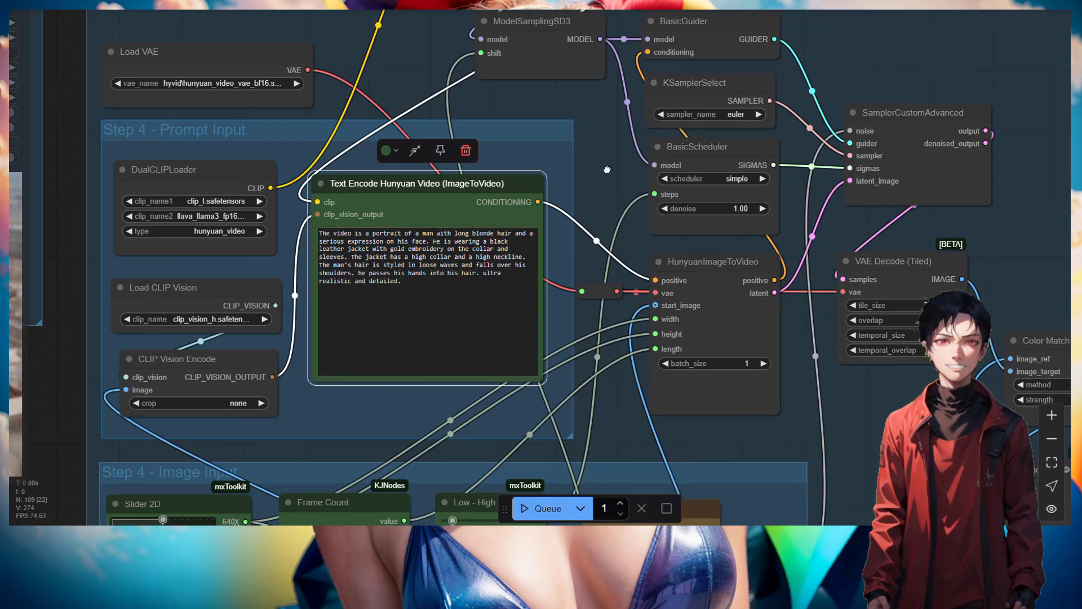
drag(607, 175, 503, 77)
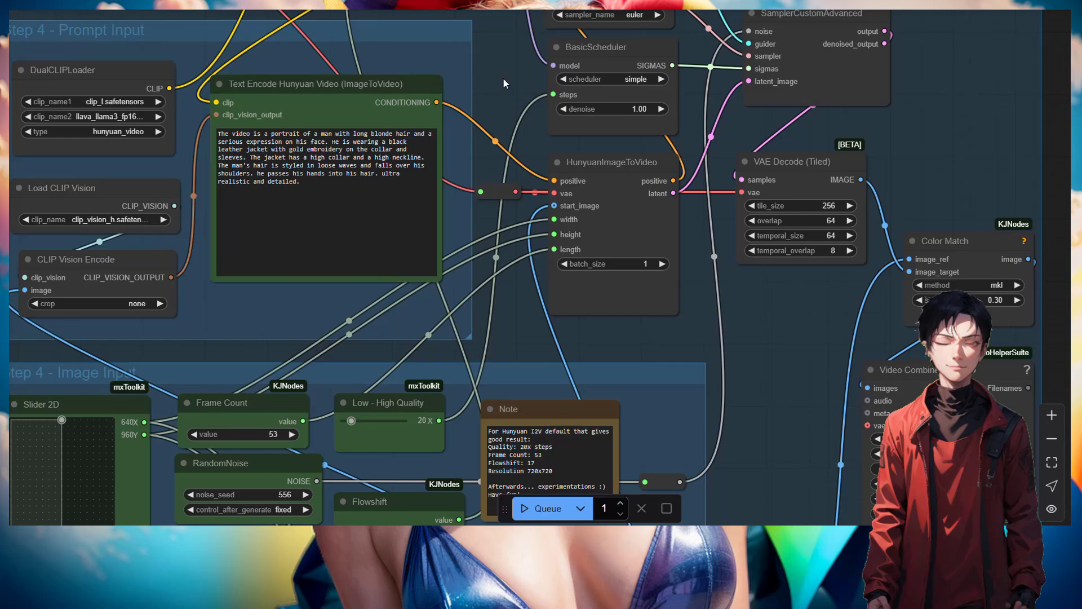
scroll(503, 76, down, 2)
scroll(532, 158, down, 1)
drag(532, 158, 523, 140)
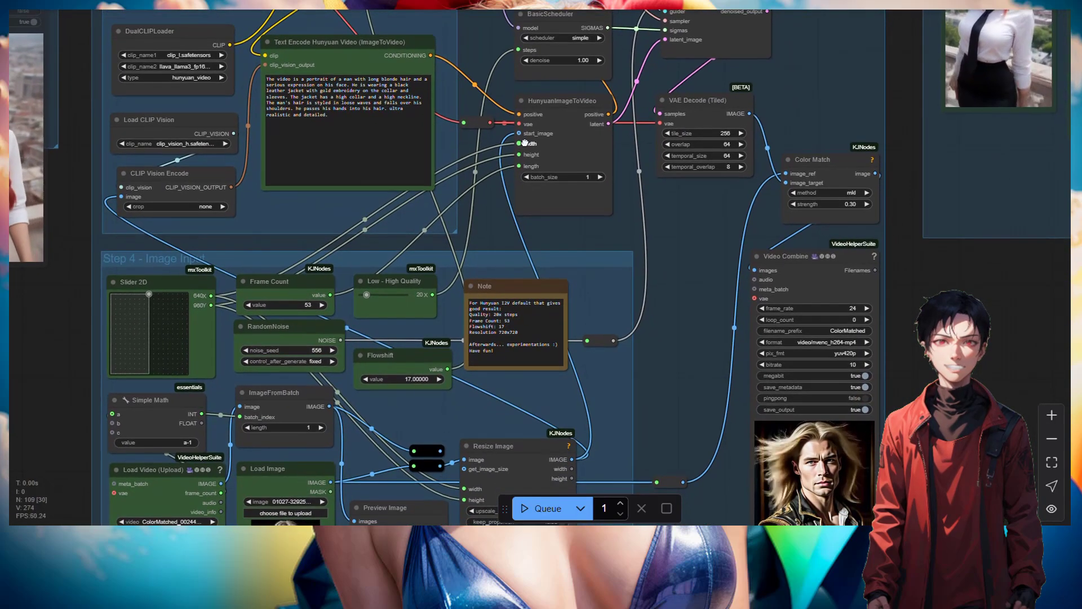
drag(557, 211, 524, 53)
scroll(56, 148, up, 5)
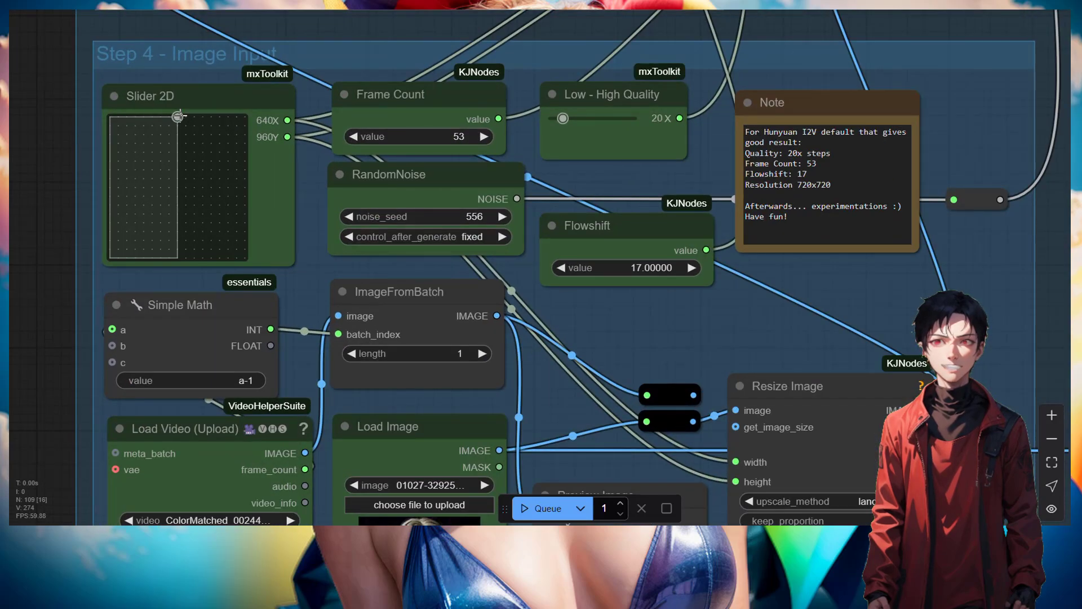
mouse_move(178, 117)
mouse_down()
mouse_move(147, 248)
mouse_move(180, 111)
mouse_up()
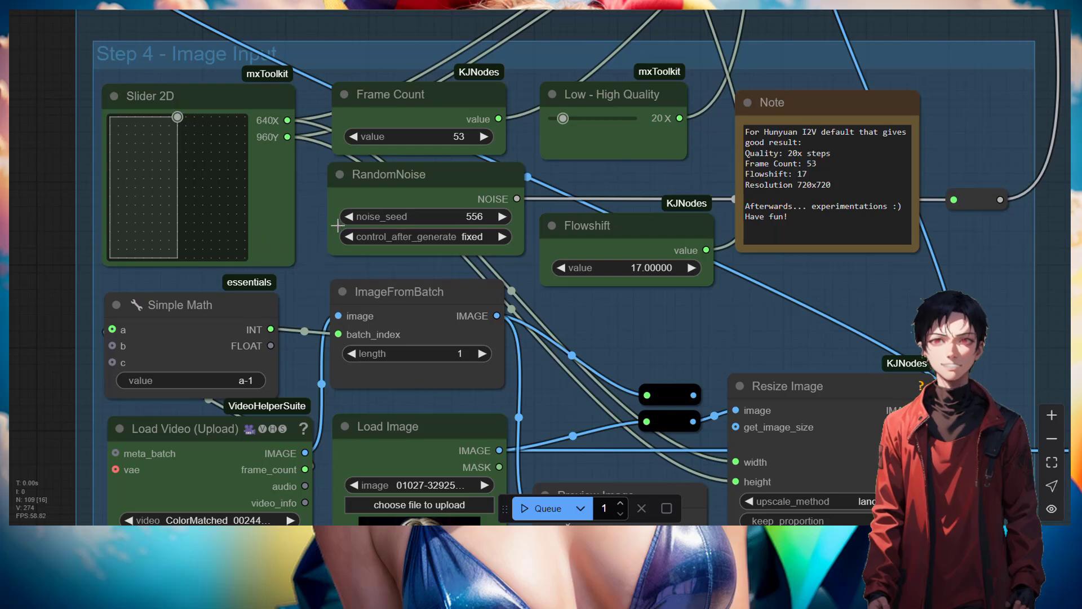
drag(567, 315, 489, 313)
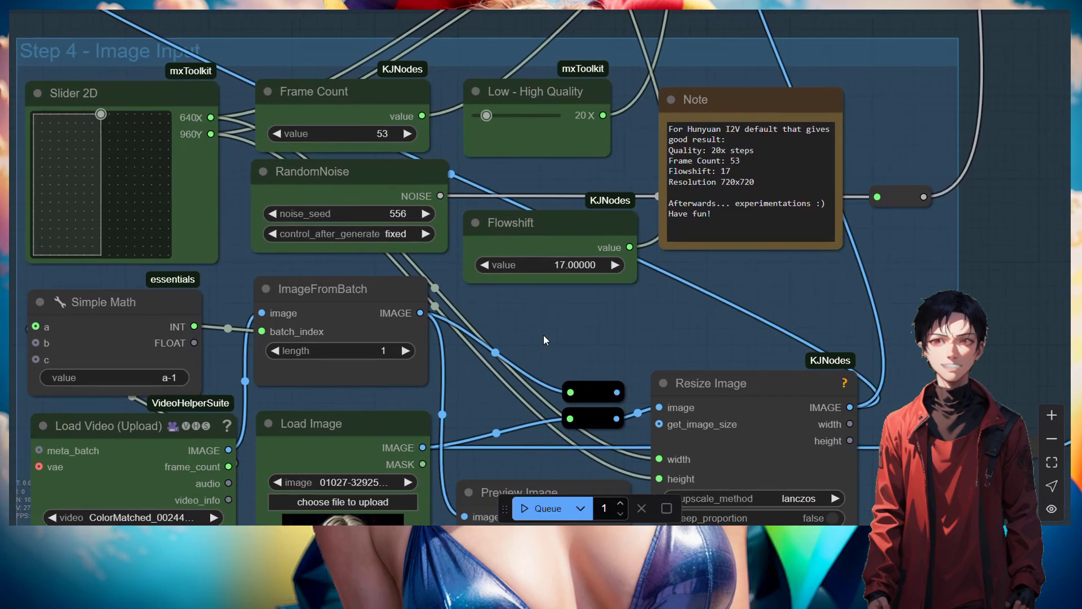
drag(555, 341, 555, 285)
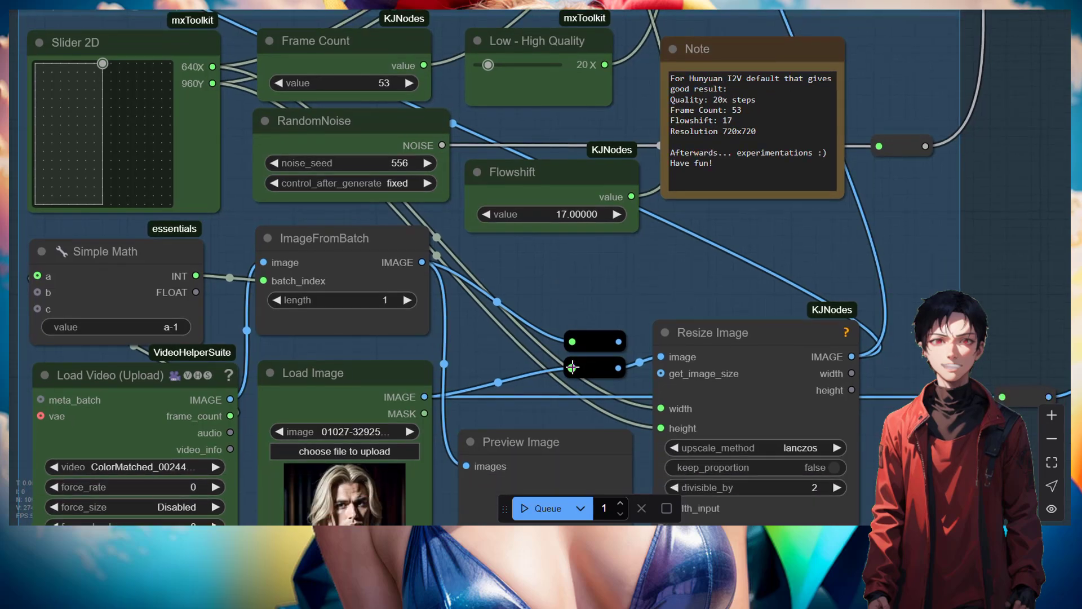
scroll(496, 386, down, 3)
drag(499, 392, 500, 189)
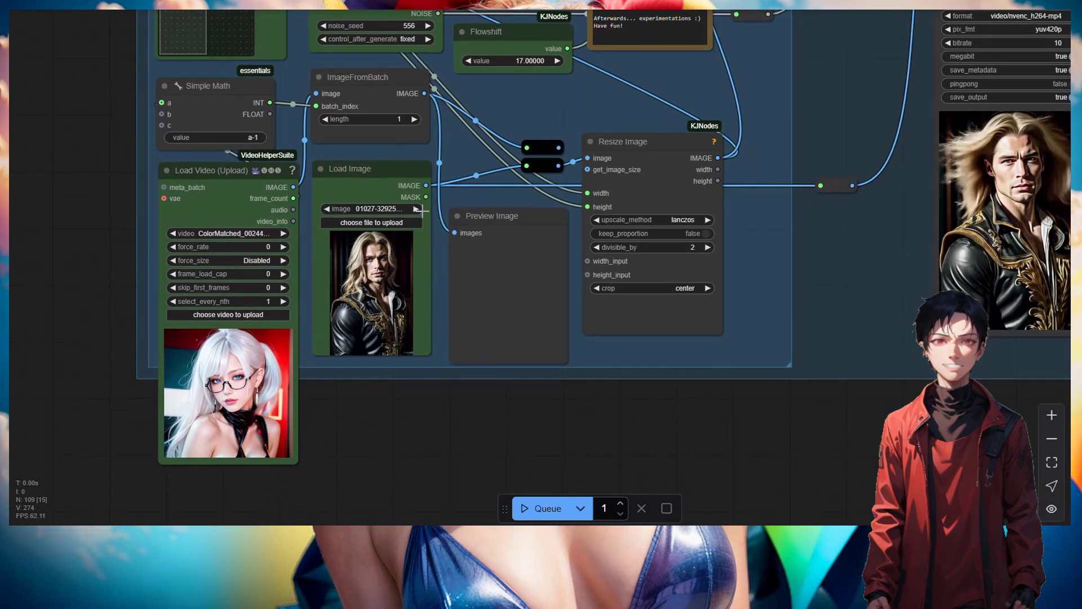
scroll(406, 248, up, 2)
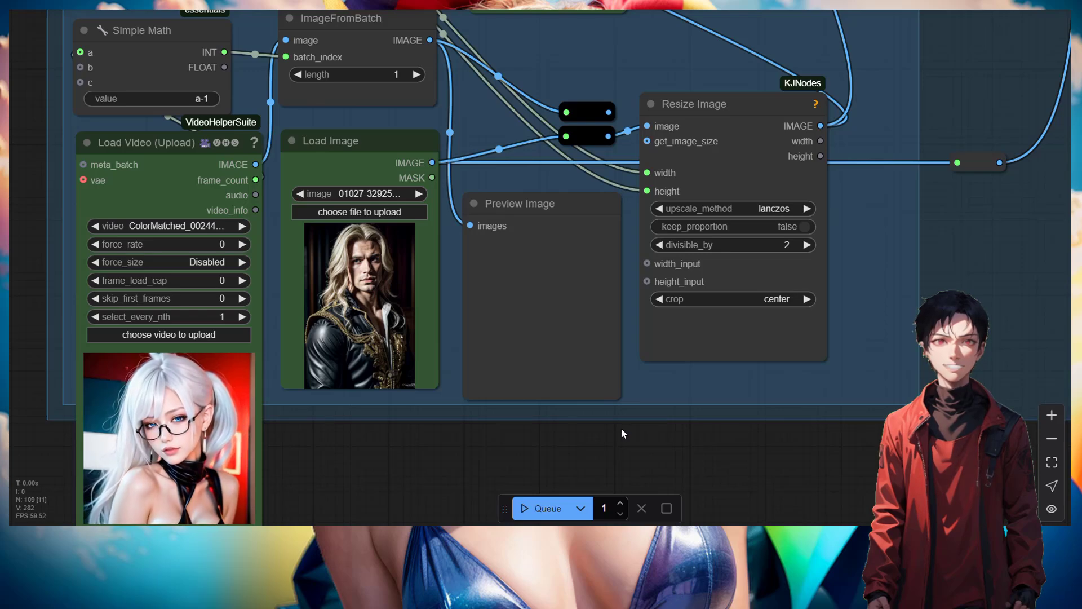
drag(624, 430, 521, 448)
scroll(580, 395, down, 2)
scroll(726, 285, down, 4)
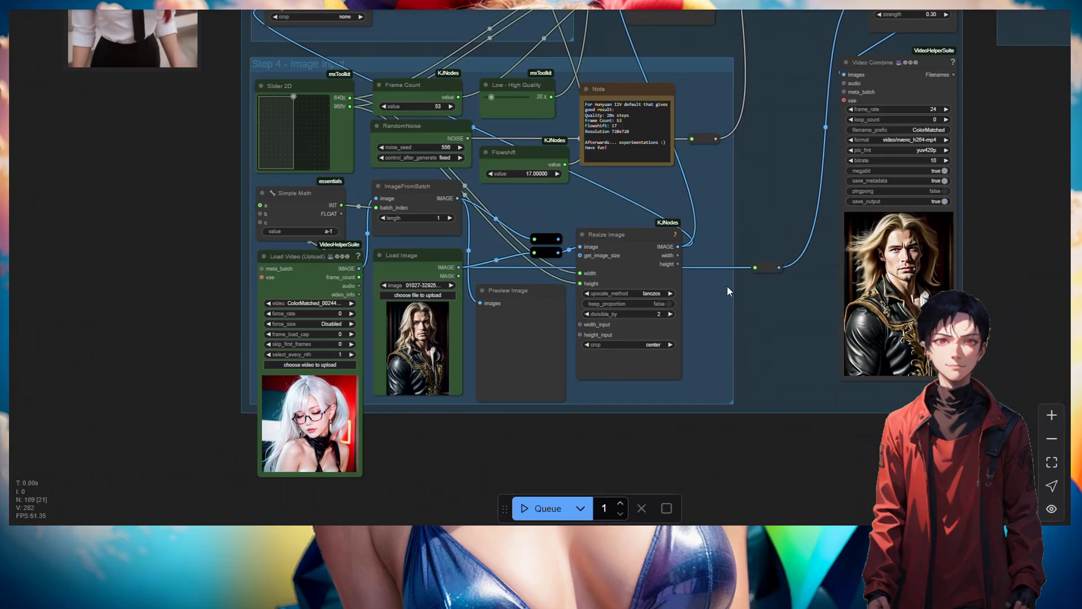
drag(757, 217, 718, 285)
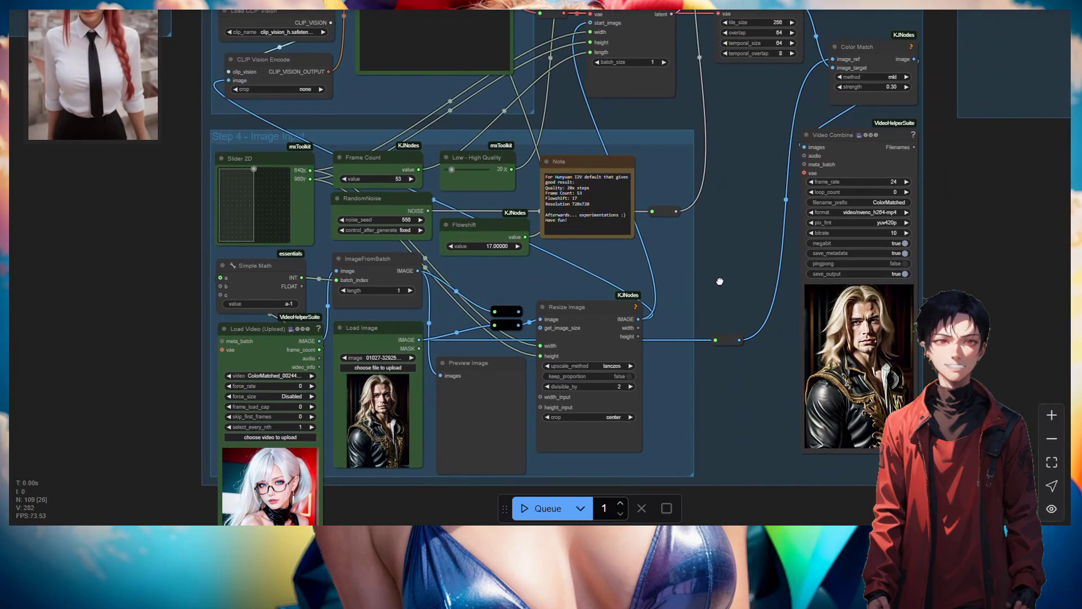
Queue the current image-to-video workflow to generate the hair-touch clip.
click(543, 509)
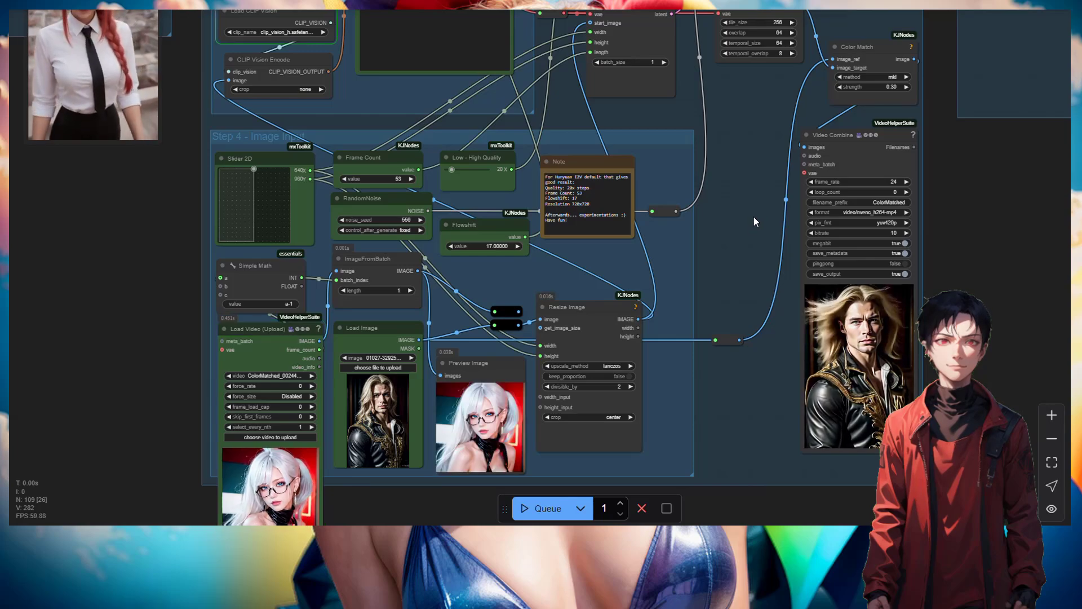
scroll(753, 169, down, 3)
scroll(647, 273, up, 5)
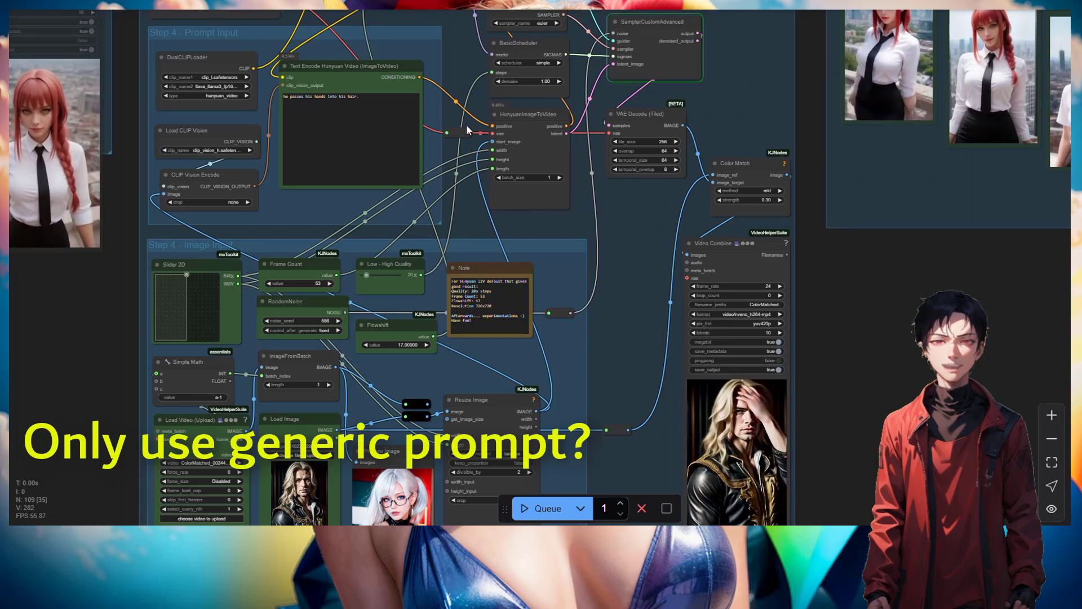
Frame the Prompt Input group with the Image Input group and result video to review the short-prompt clip.
scroll(466, 124, up, 5)
drag(451, 96, 613, 161)
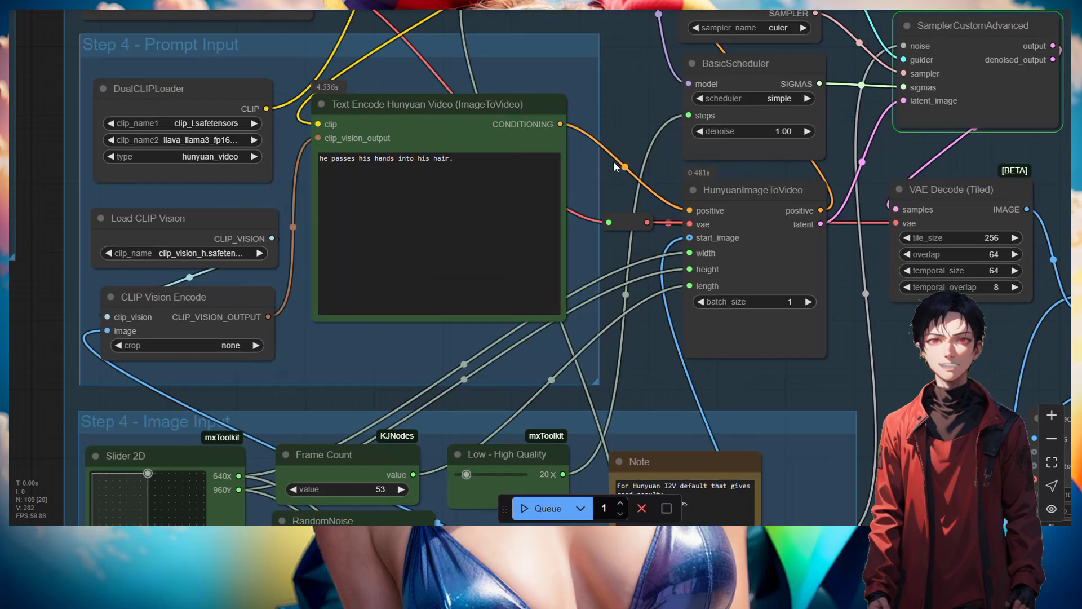
mouse_move(285, 72)
mouse_down()
mouse_move(435, 345)
mouse_move(597, 215)
mouse_move(592, 71)
mouse_up()
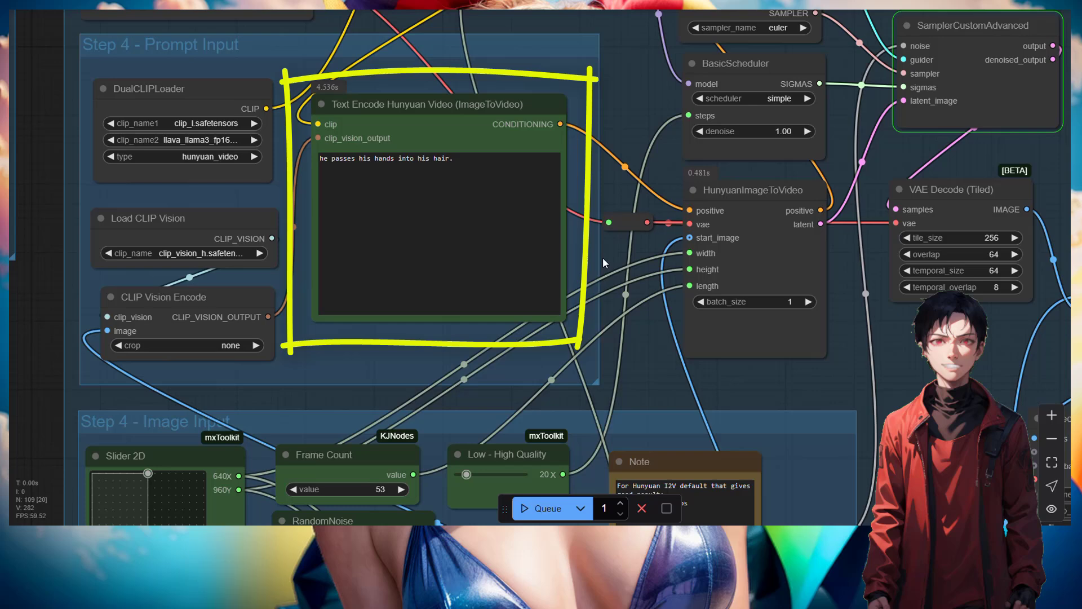
scroll(604, 242, down, 6)
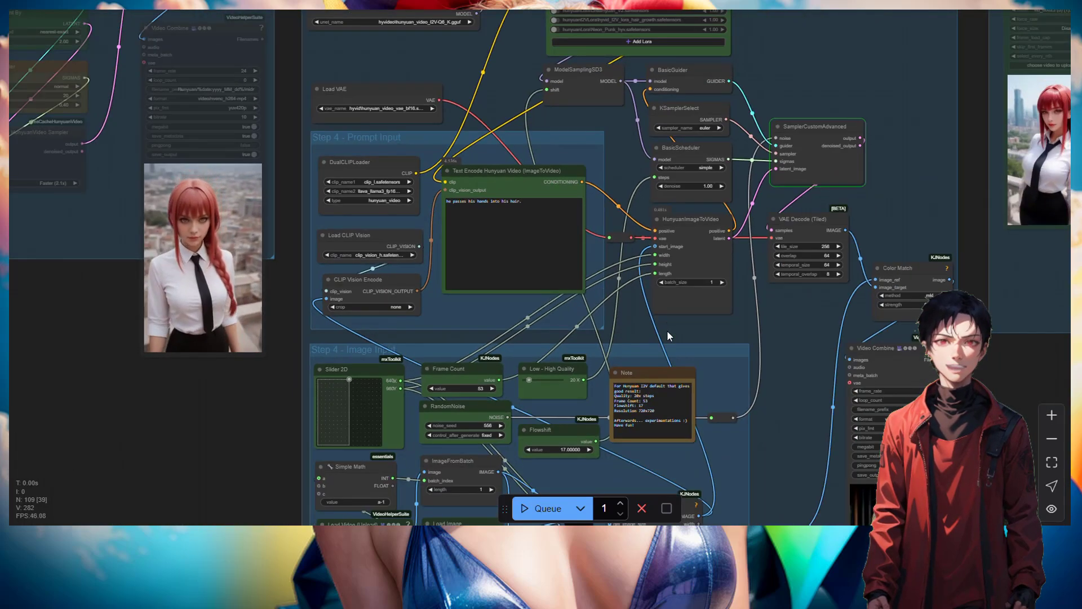
drag(667, 330, 684, 226)
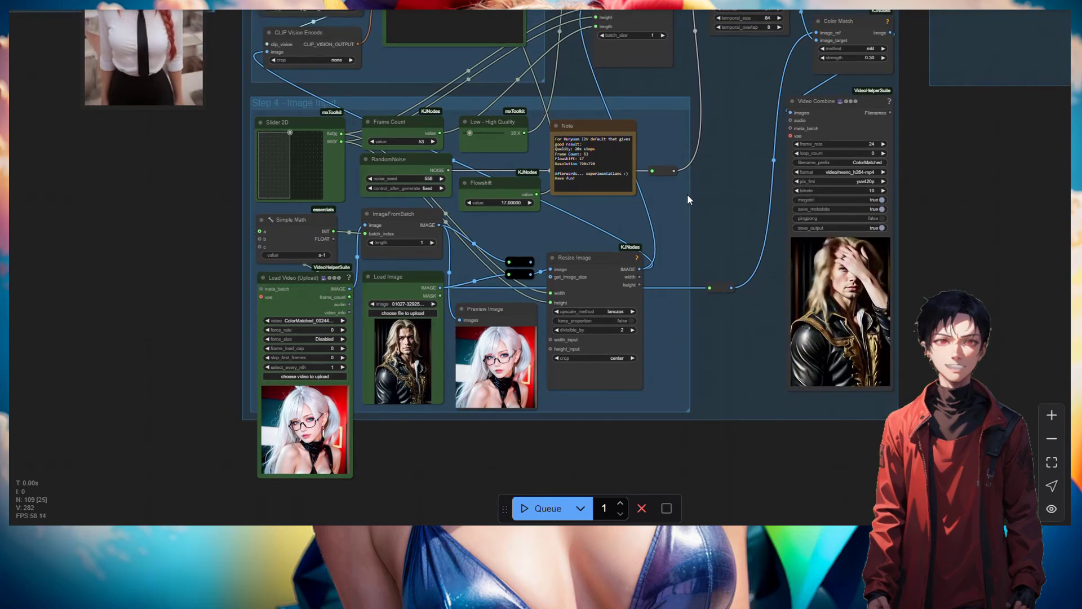
drag(945, 189, 923, 311)
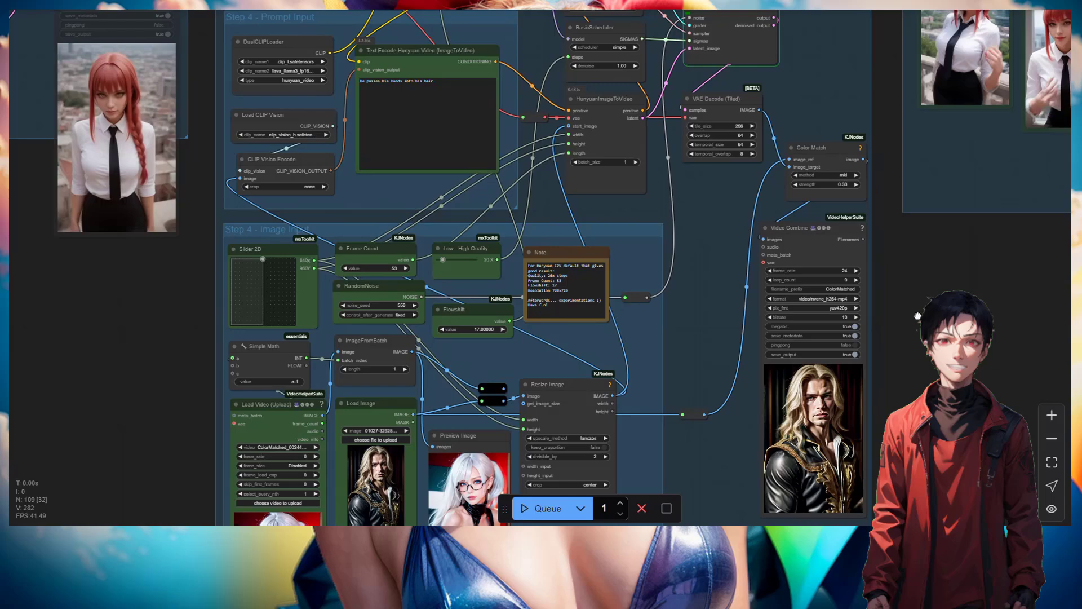
drag(917, 317, 904, 326)
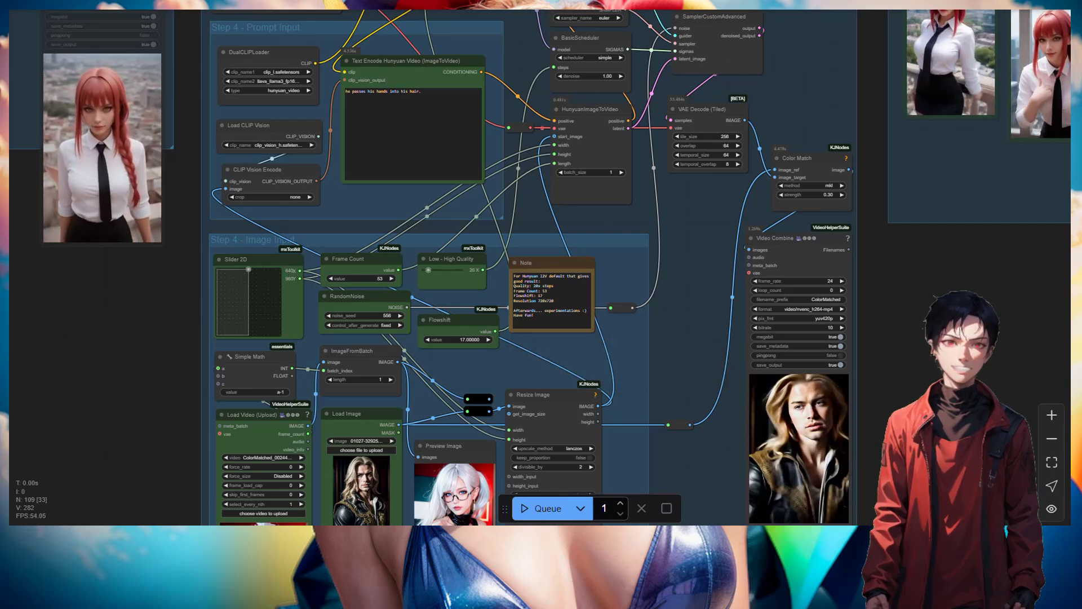
Upload the young woman's reddish-haired portrait into the Load Image node.
scroll(902, 310, up, 3)
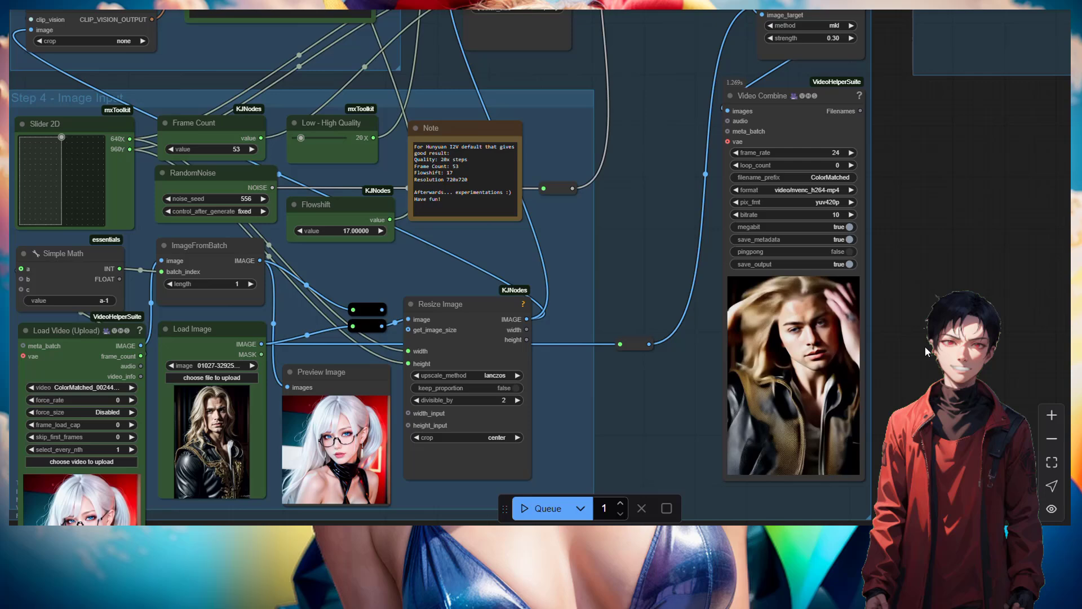
scroll(925, 351, down, 2)
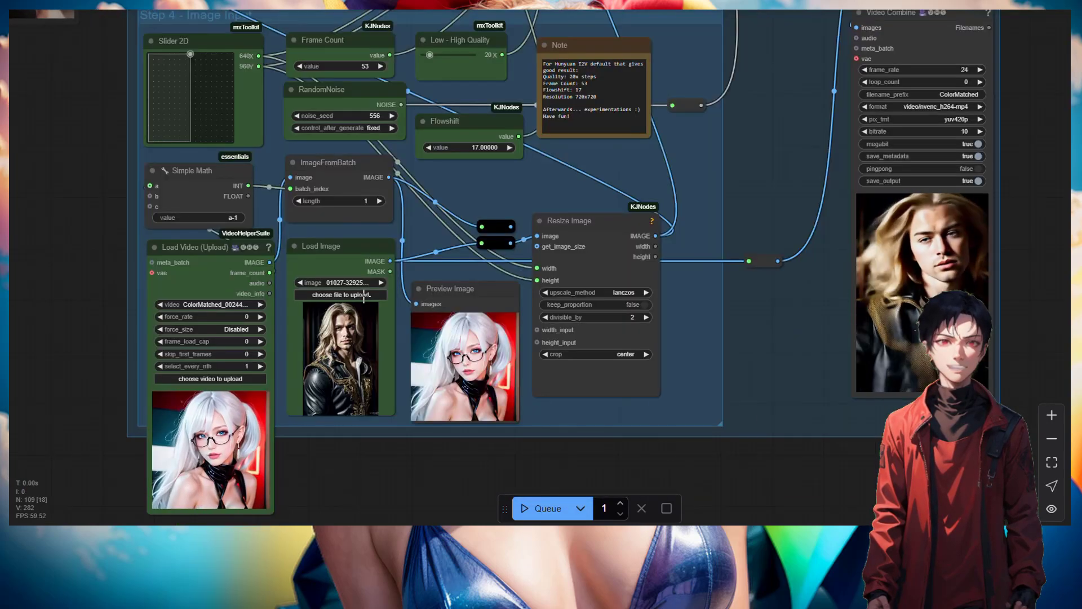
click(363, 296)
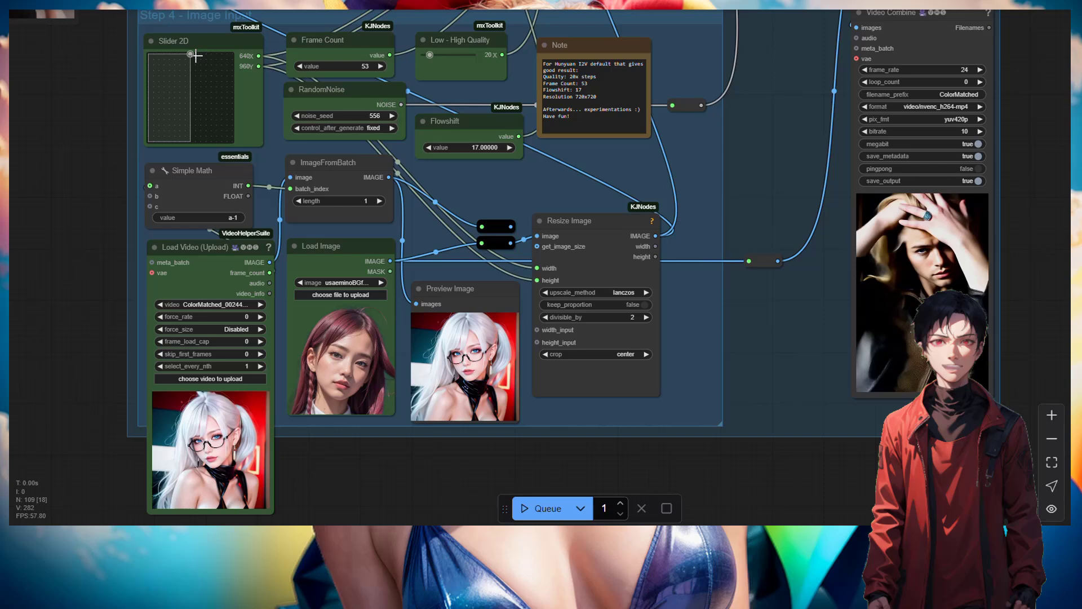
Set the Slider 2D resolution to 720×720 and the noise seed to 557.
drag(190, 54, 200, 86)
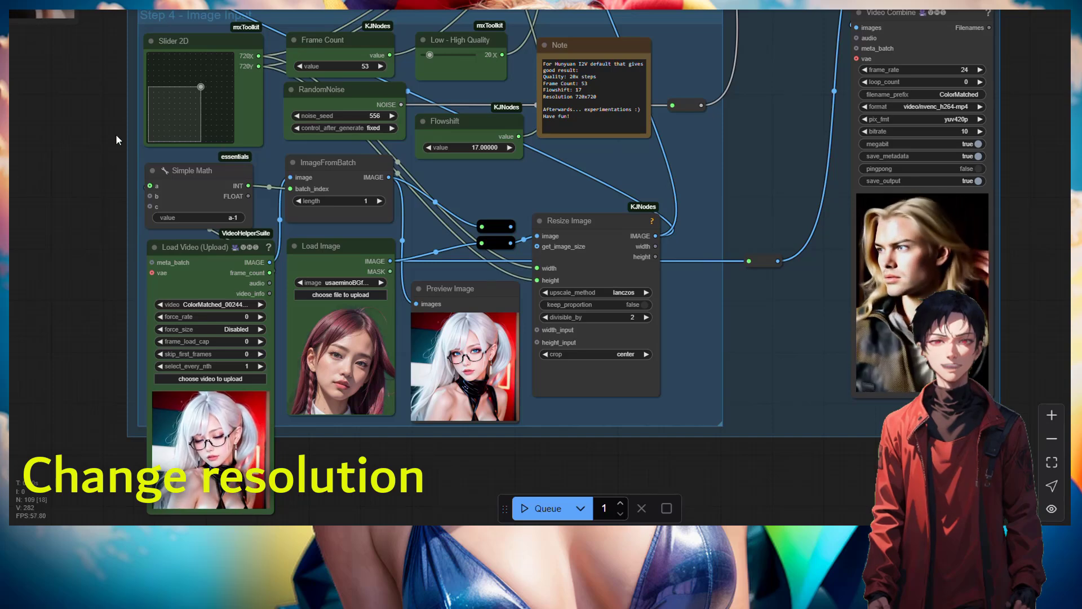
click(393, 116)
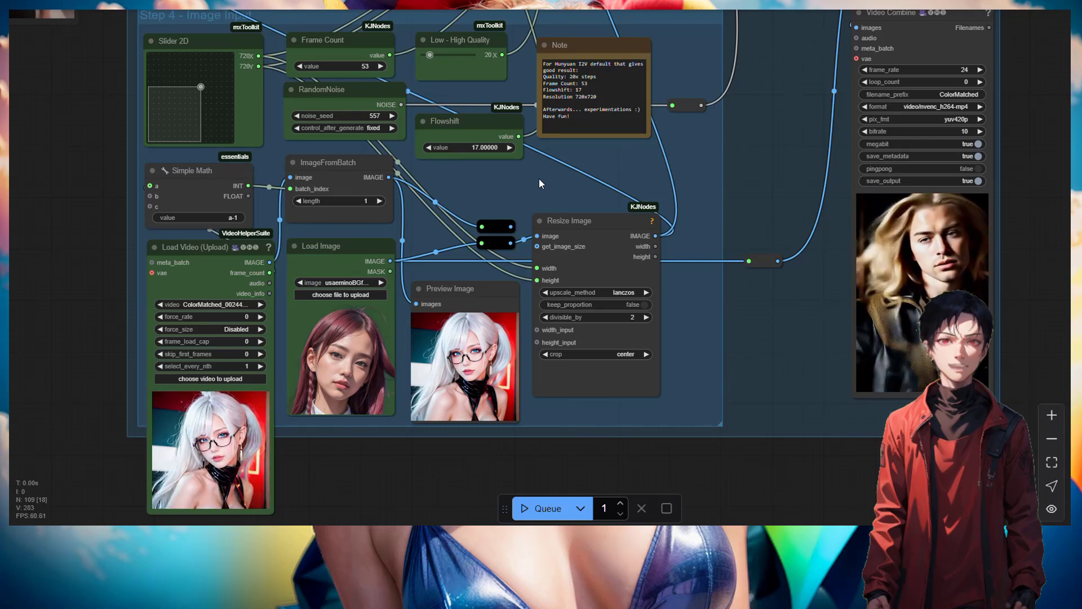
drag(531, 179, 557, 332)
drag(599, 140, 641, 309)
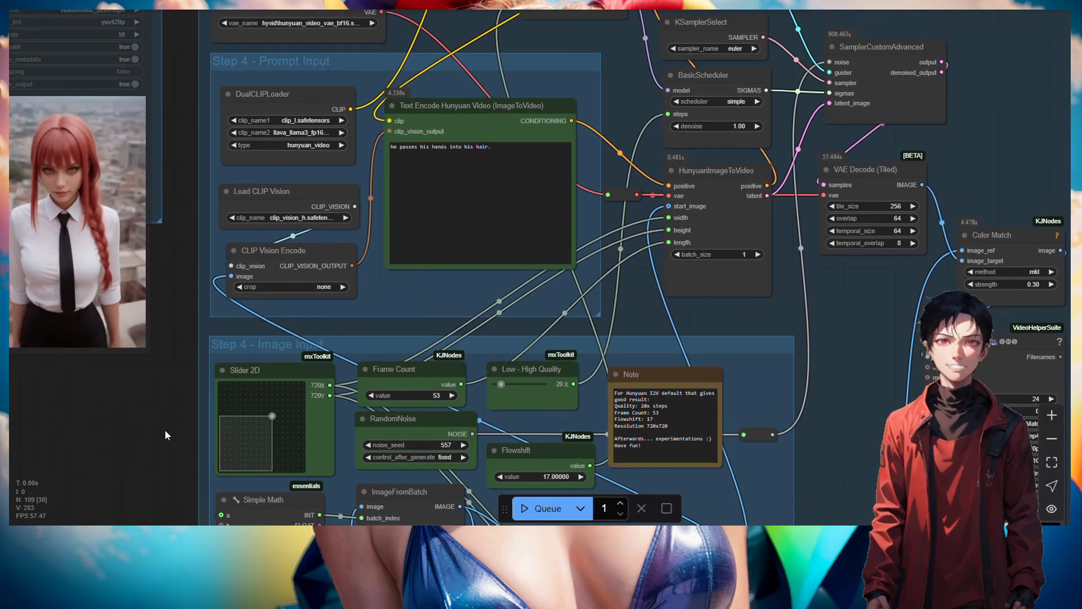
Set Enable Step 1 to yes in Fast Groups Muter and jump to that group.
scroll(239, 412, down, 6)
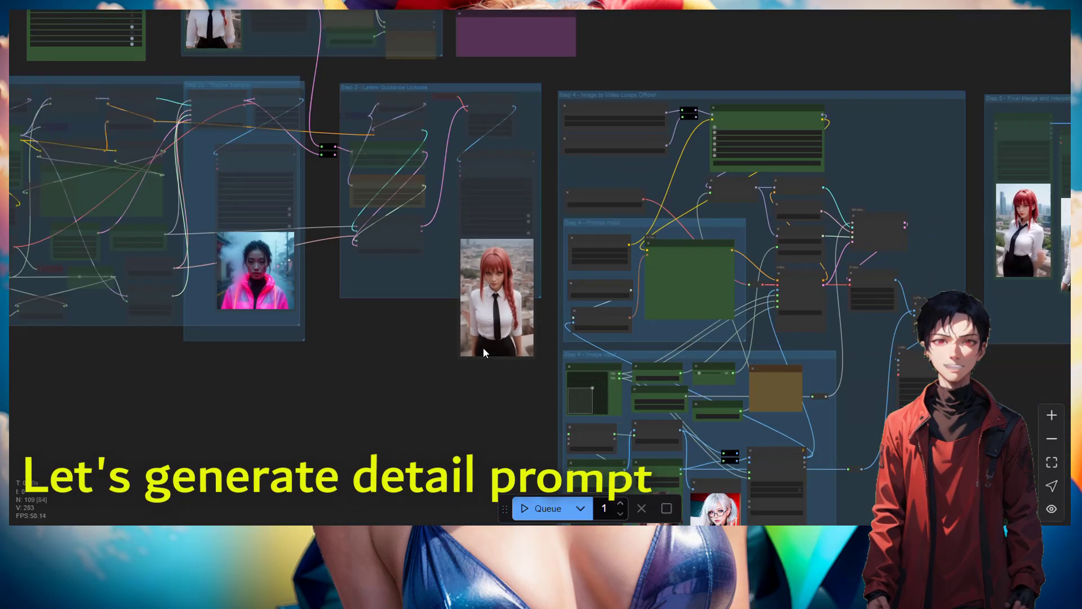
scroll(484, 353, up, 10)
scroll(466, 319, left, 5)
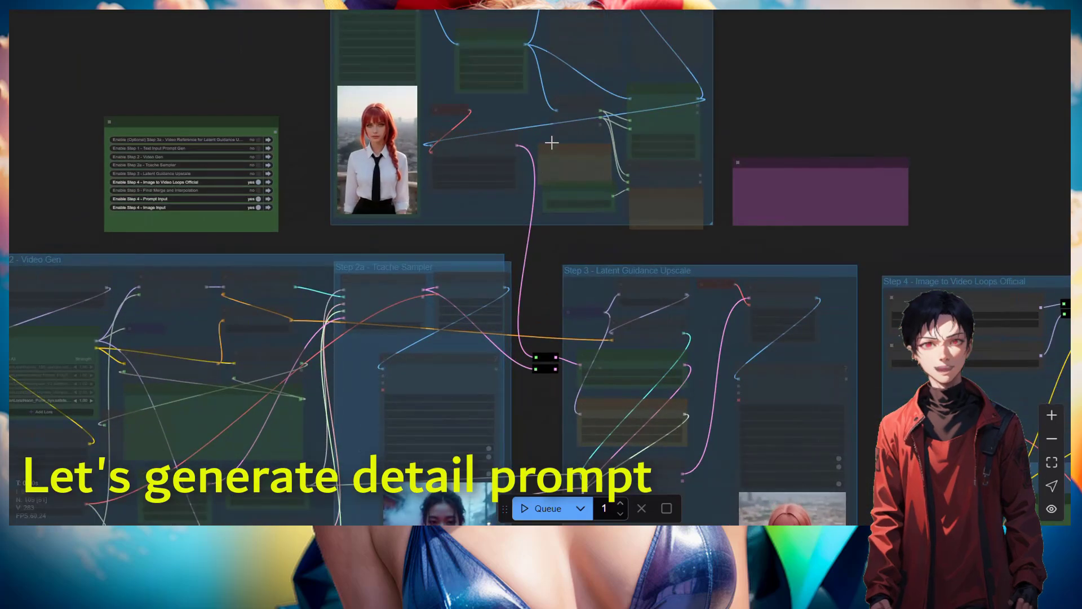
scroll(552, 143, up, 5)
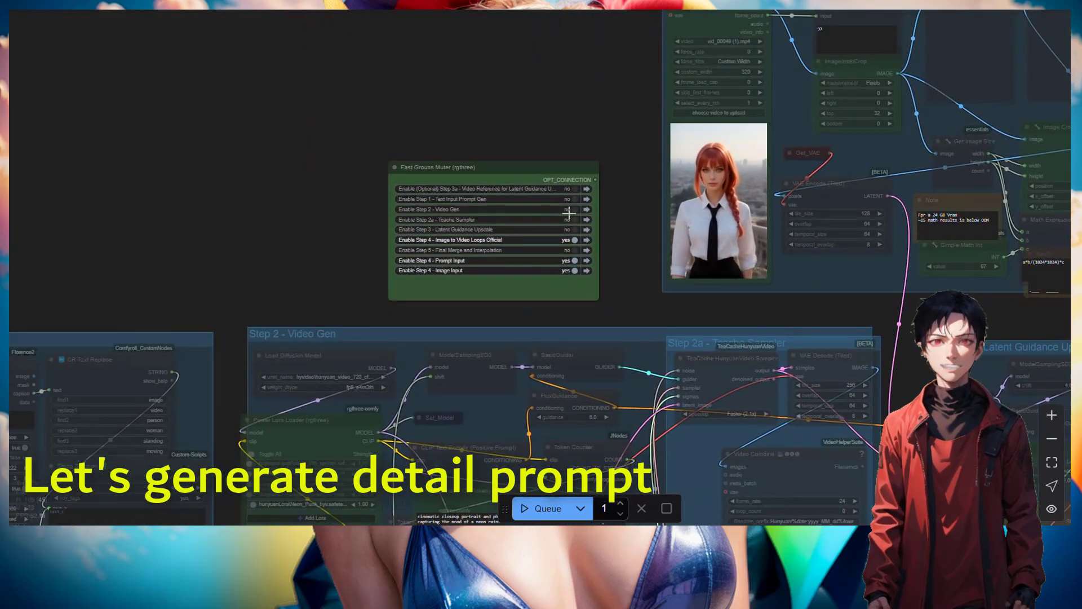
click(570, 199)
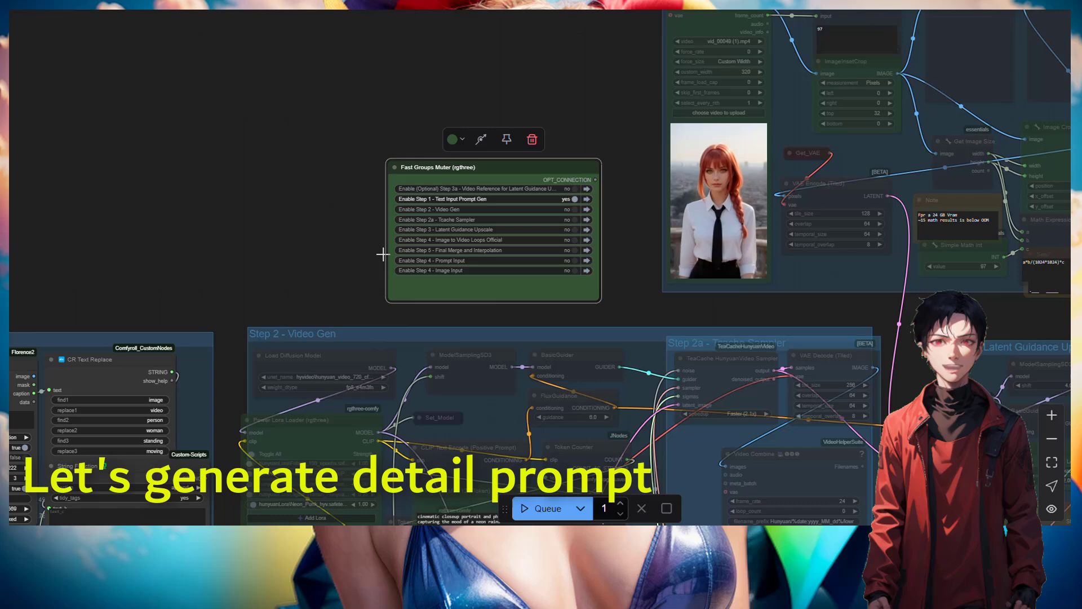
click(586, 199)
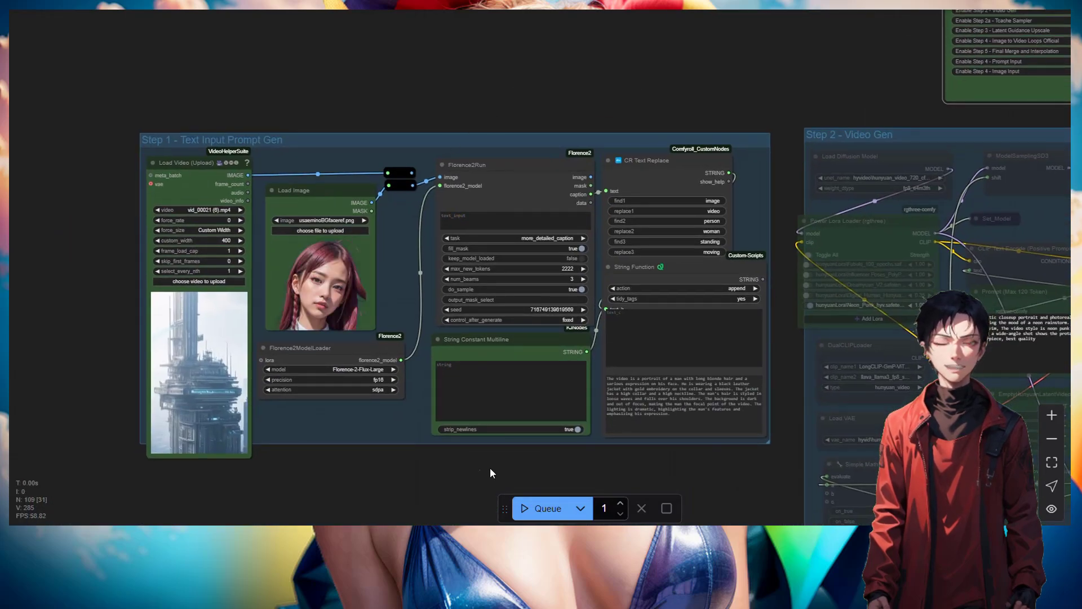
Select the whole Florence caption of the portrait in the String Function node.
drag(526, 466, 539, 442)
scroll(540, 404, up, 2)
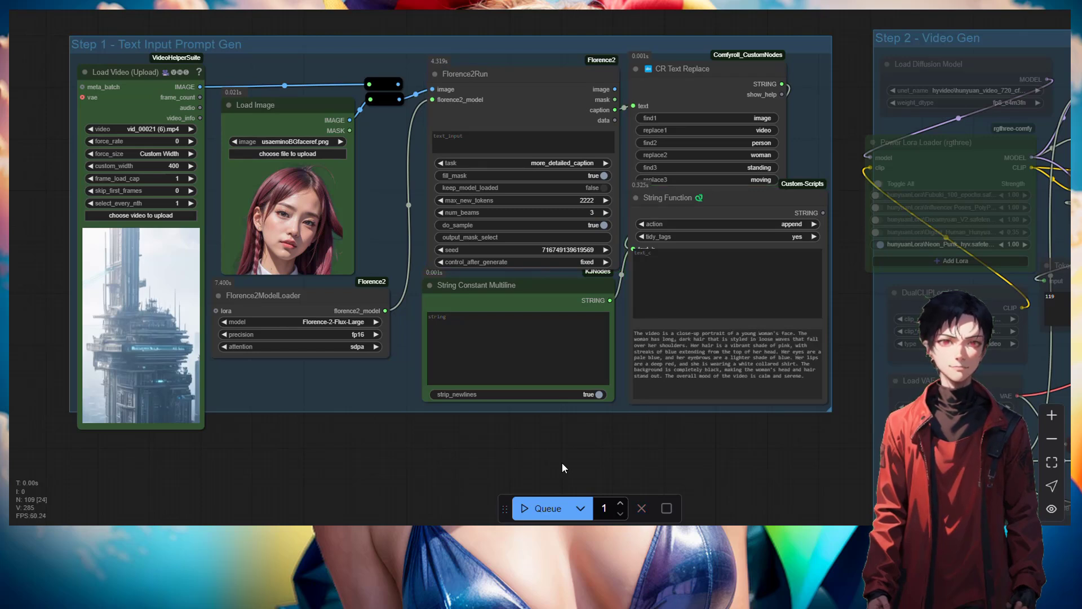
scroll(727, 442, up, 4)
drag(747, 428, 658, 384)
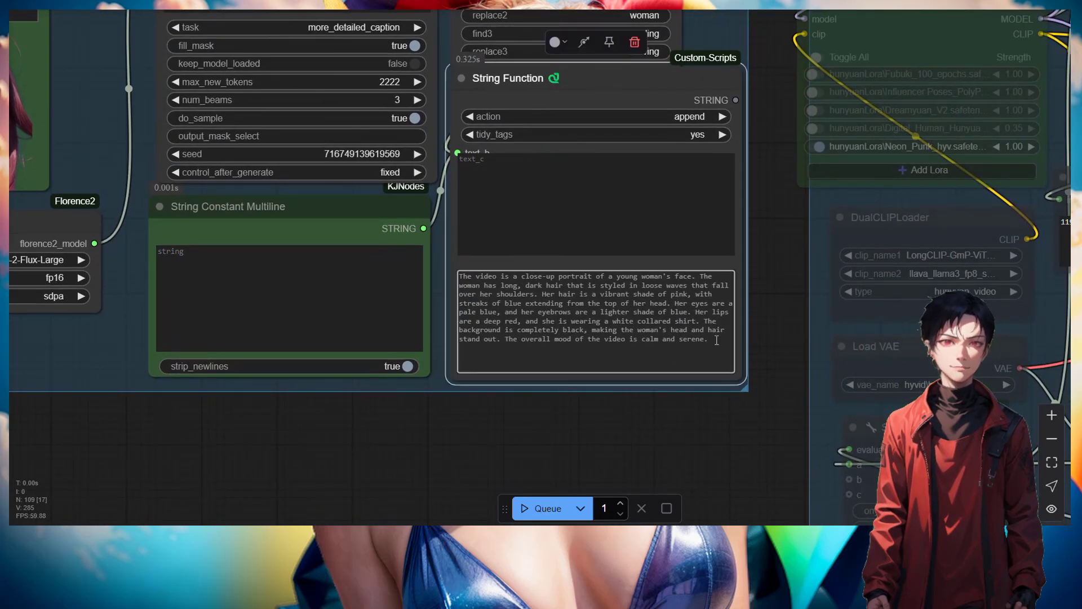
key(ctrl+a)
key(ctrl+c)
click(688, 424)
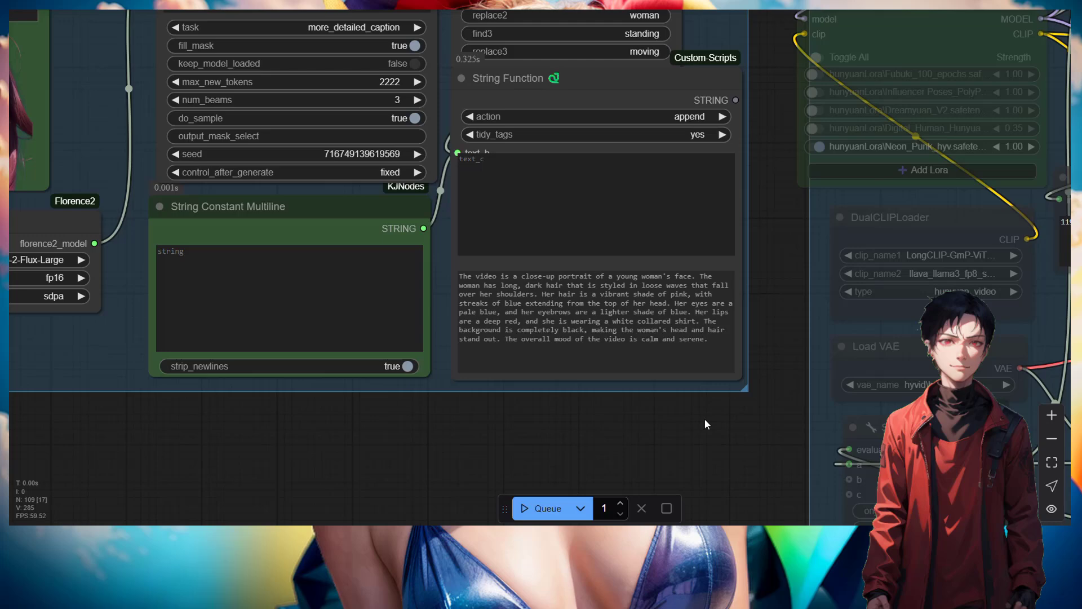
drag(705, 419, 346, 398)
scroll(496, 329, down, 8)
drag(528, 222, 410, 313)
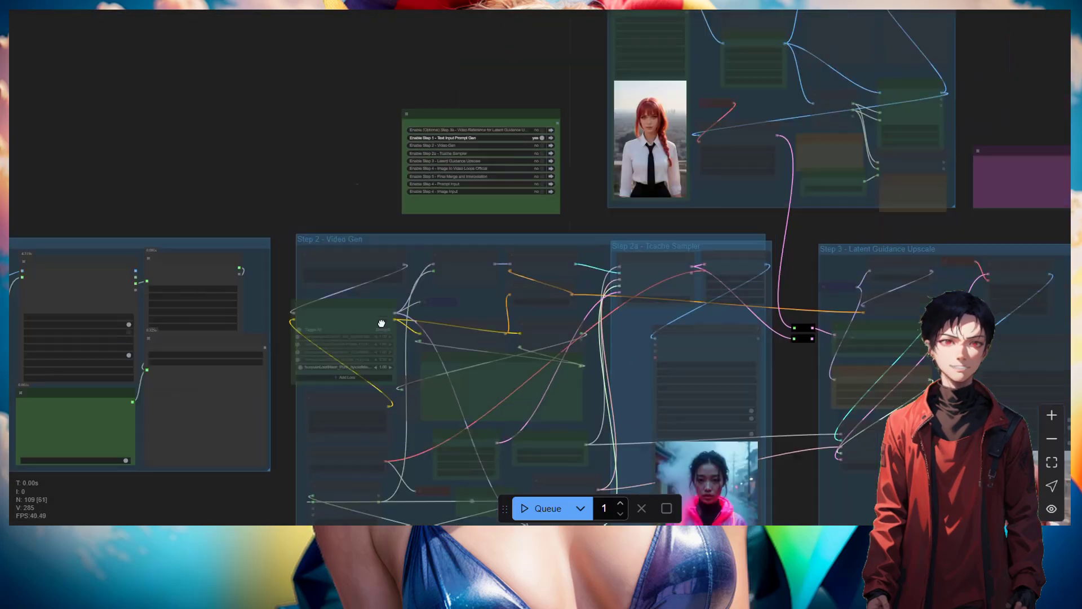
scroll(485, 174, up, 4)
Set Enable Step 1 back to no, turning off the prompt-generation group.
click(528, 171)
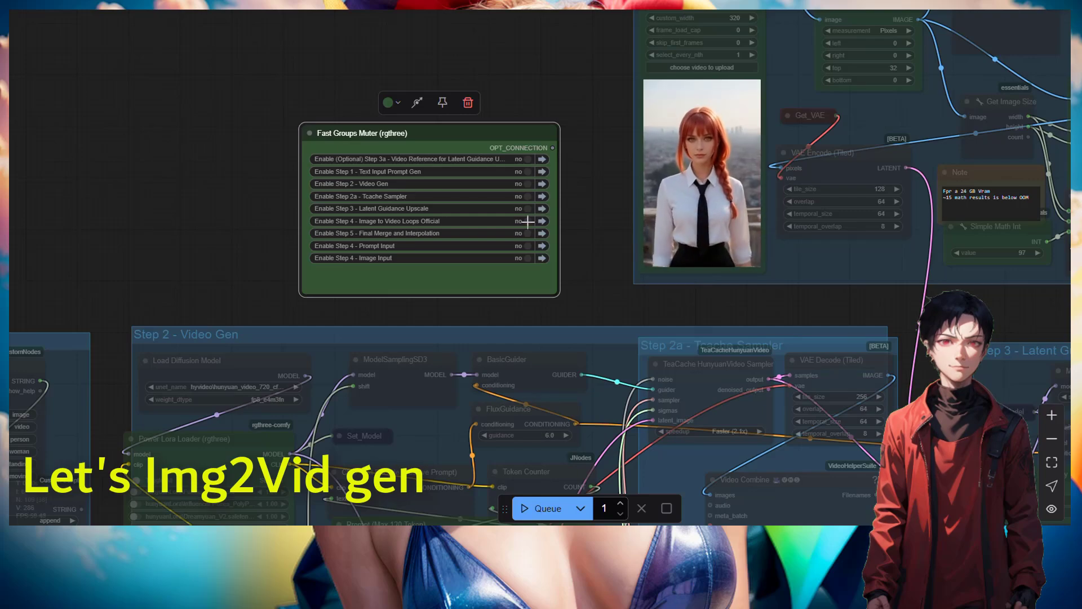
drag(659, 285, 353, 133)
drag(1060, 338, 273, 112)
scroll(427, 143, up, 2)
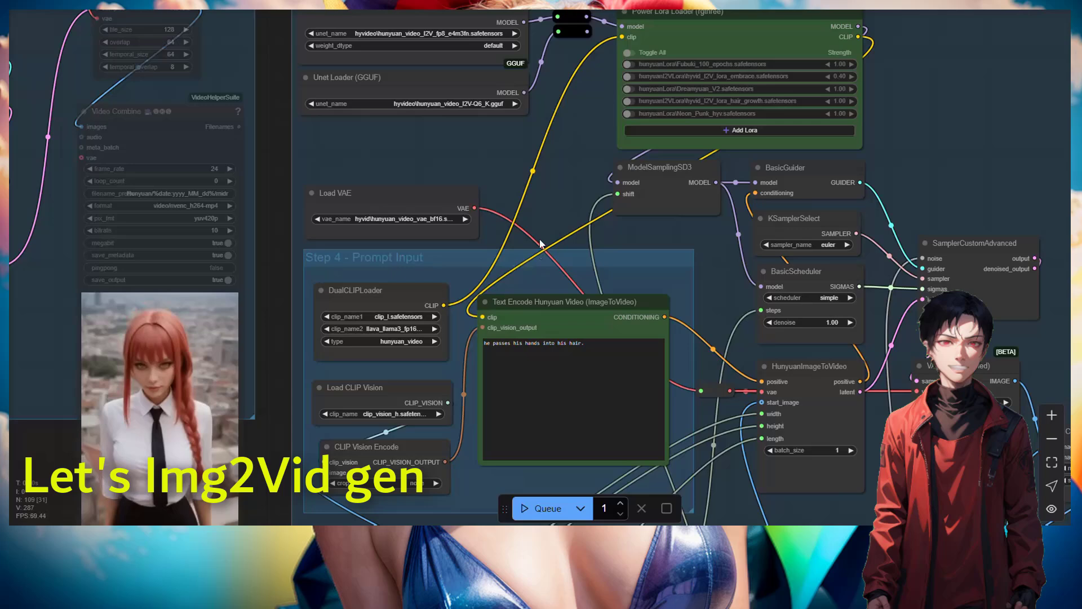
drag(577, 333, 439, 235)
Replace the Text Encode Hunyuan Video prompt with the pasted caption plus wind-blown hair, wink and smile.
click(439, 235)
key(ctrl+a)
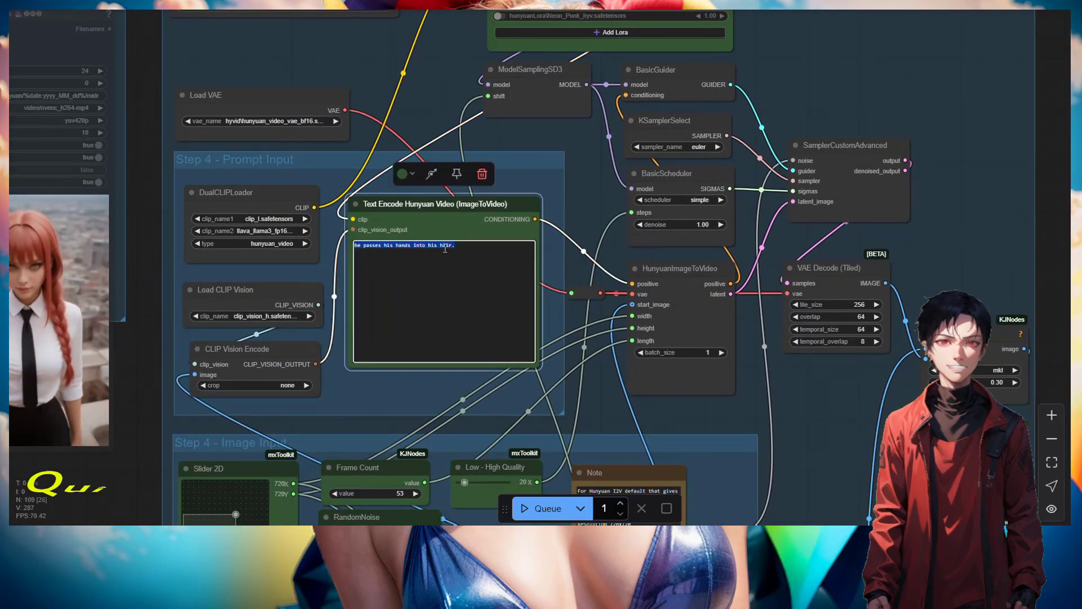
key(ctrl+v)
click(400, 116)
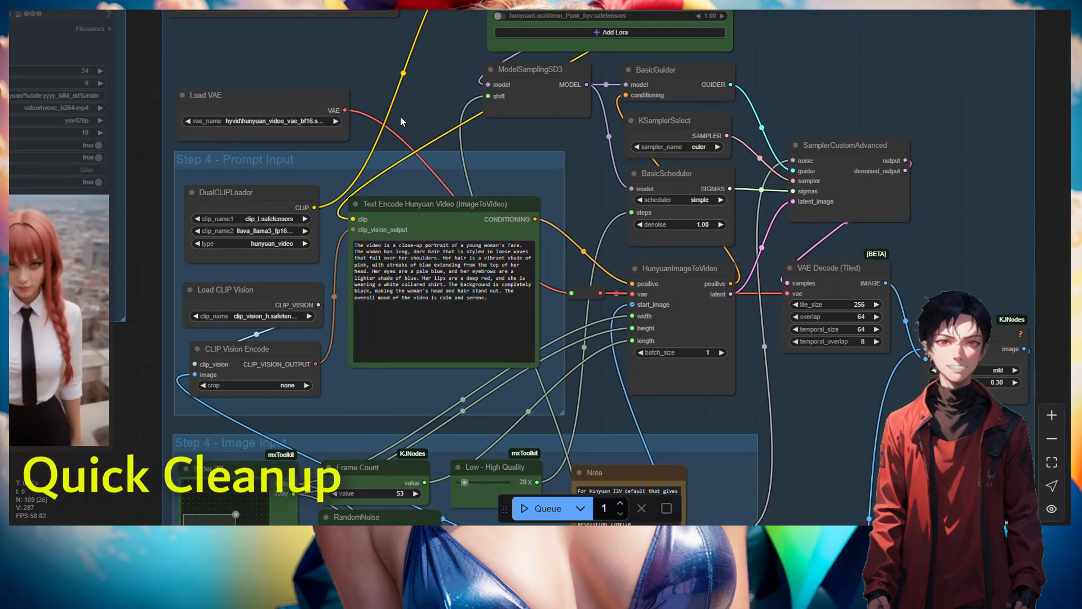
scroll(574, 291, up, 3)
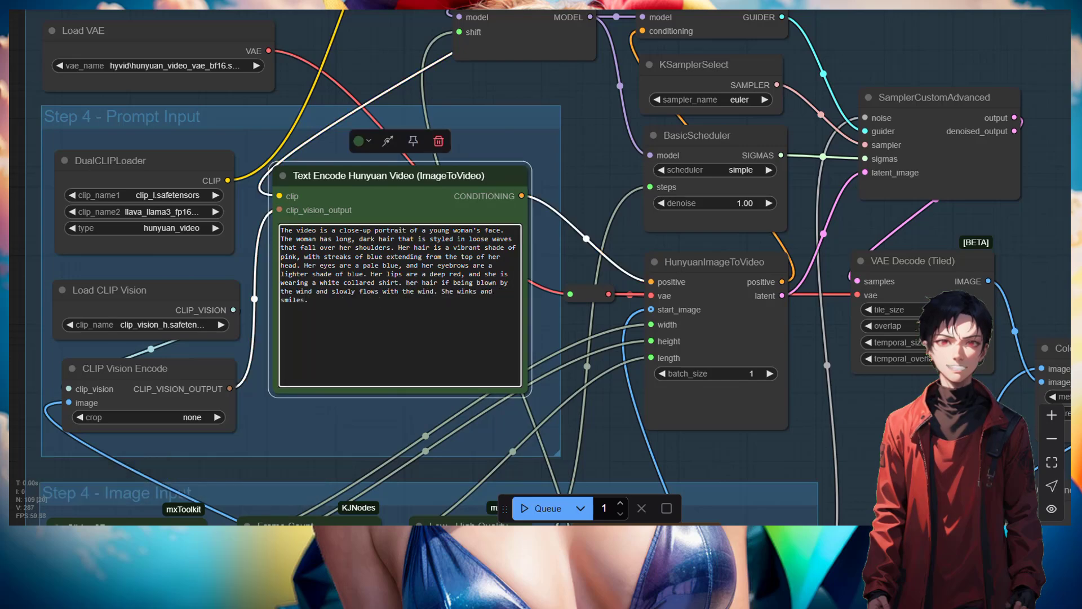
click(579, 177)
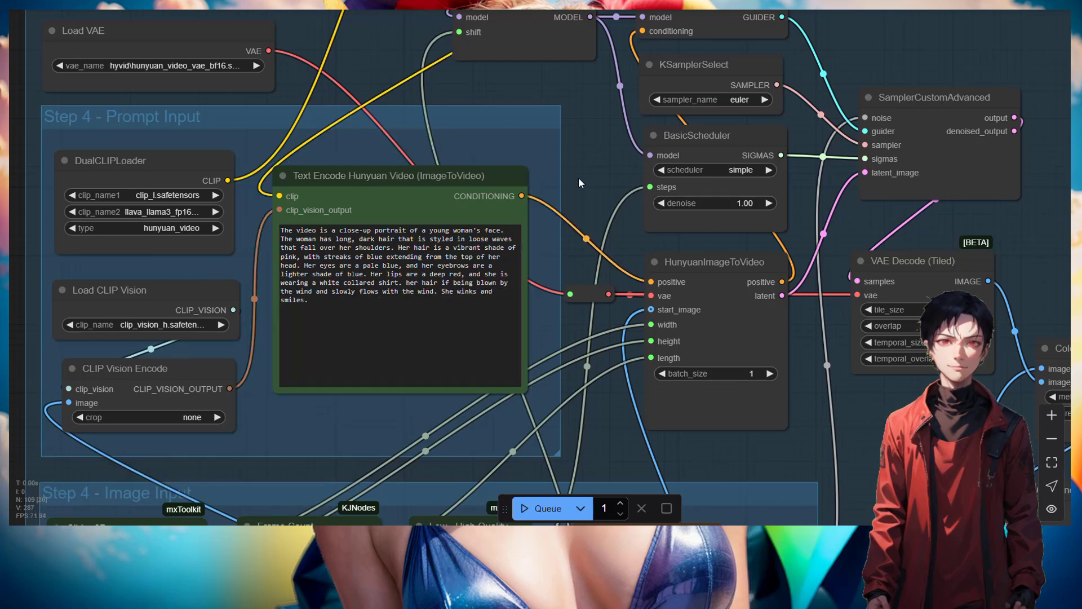
Run the workflow at Flowshift 17 and preview the pink-haired woman's smiling clip in Video Combine.
scroll(580, 169, down, 4)
drag(585, 269, 569, 215)
scroll(563, 208, down, 3)
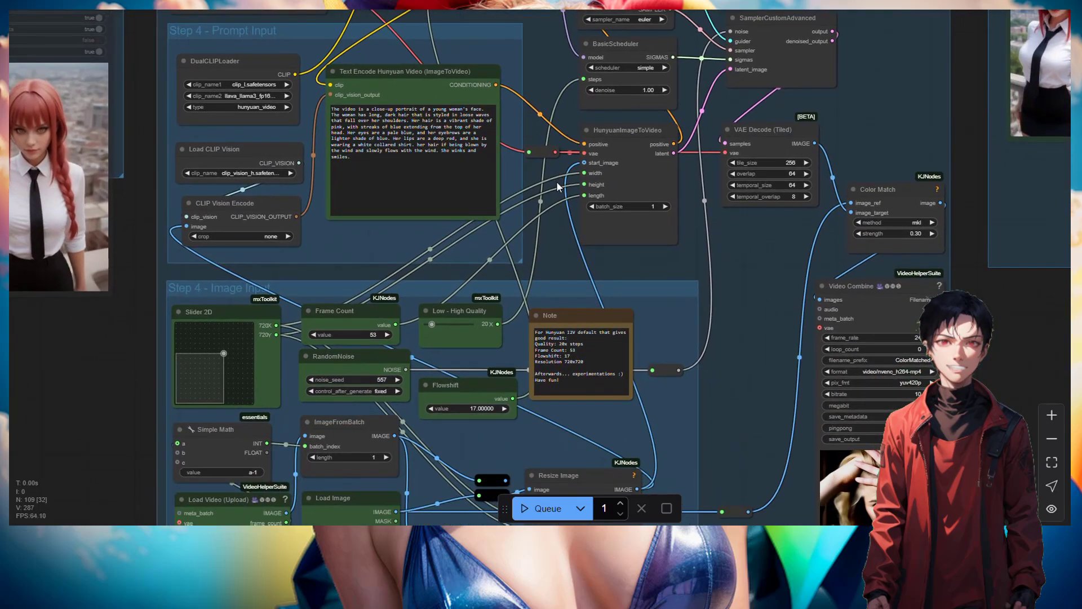
drag(648, 269, 622, 176)
scroll(647, 335, up, 3)
drag(648, 334, 648, 285)
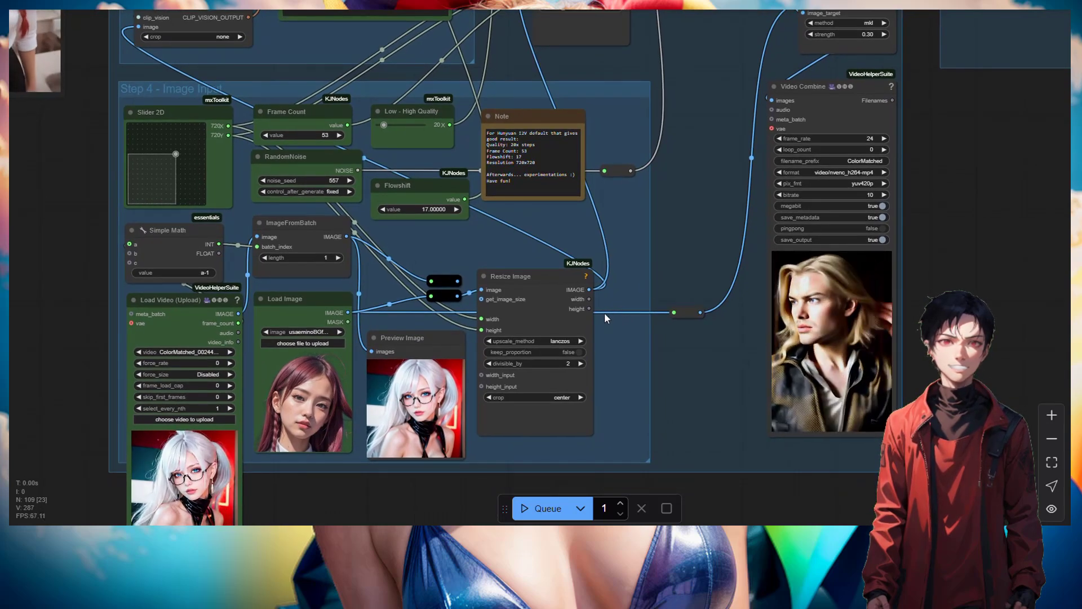
click(546, 508)
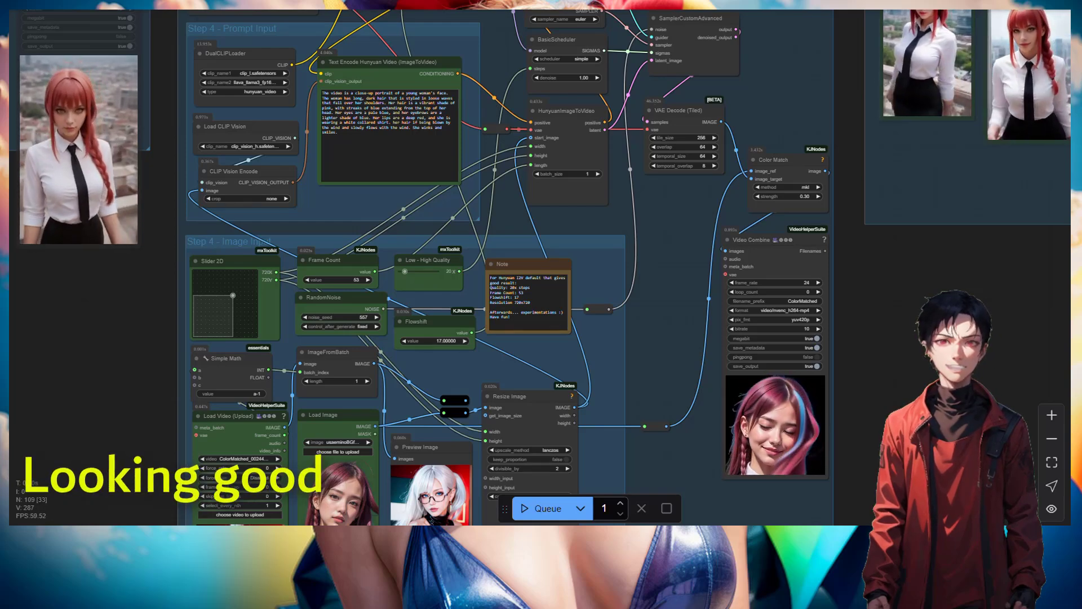
scroll(892, 266, up, 2)
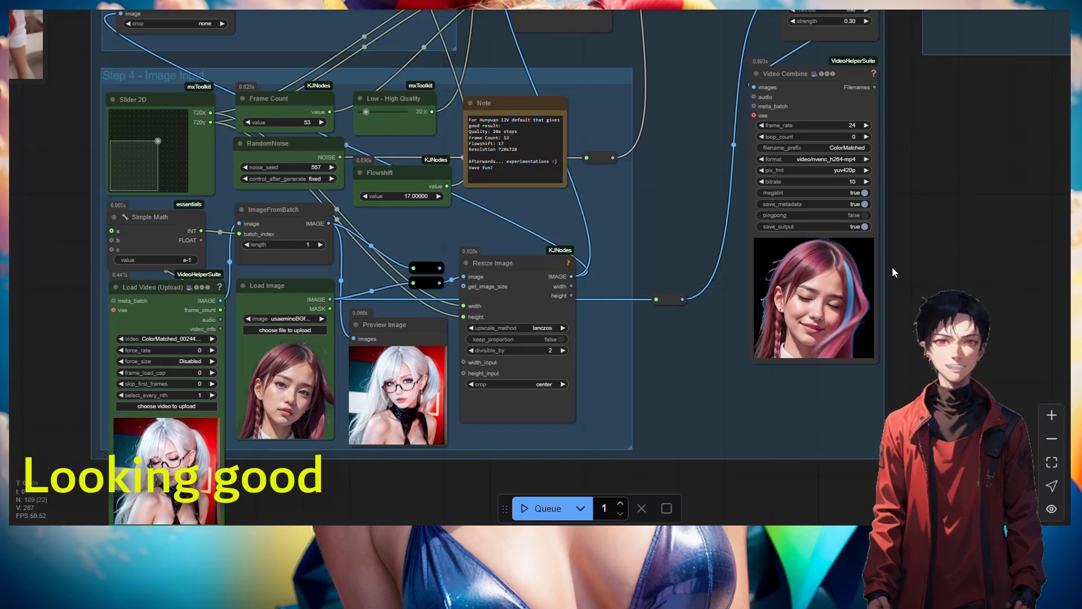
drag(894, 257, 902, 353)
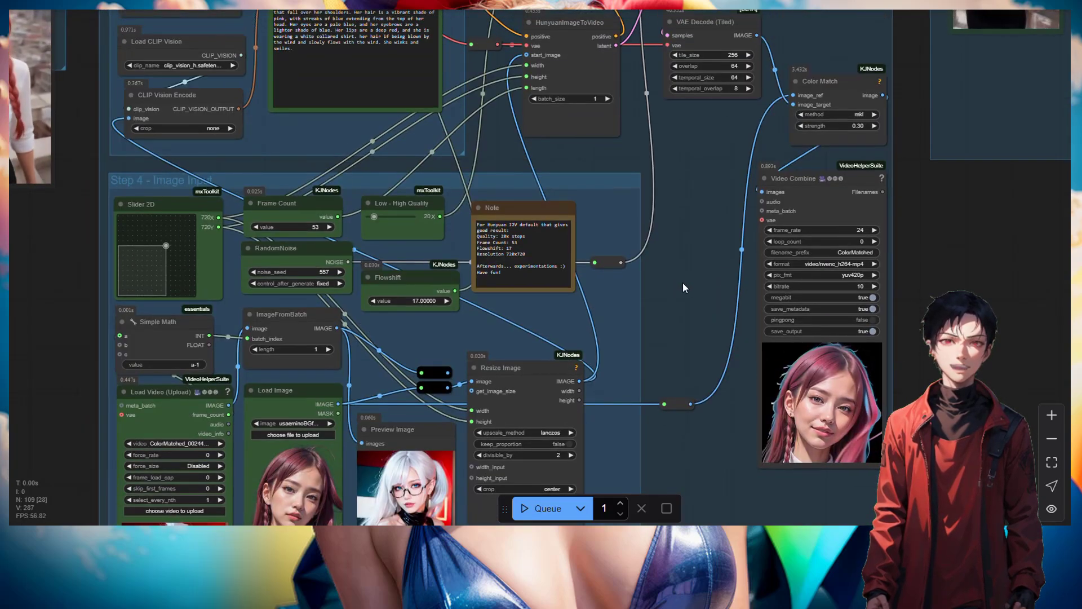
Change Flowshift from 17 to 10 and queue a new video generation.
drag(682, 282, 754, 158)
scroll(755, 158, up, 1)
scroll(697, 205, up, 2)
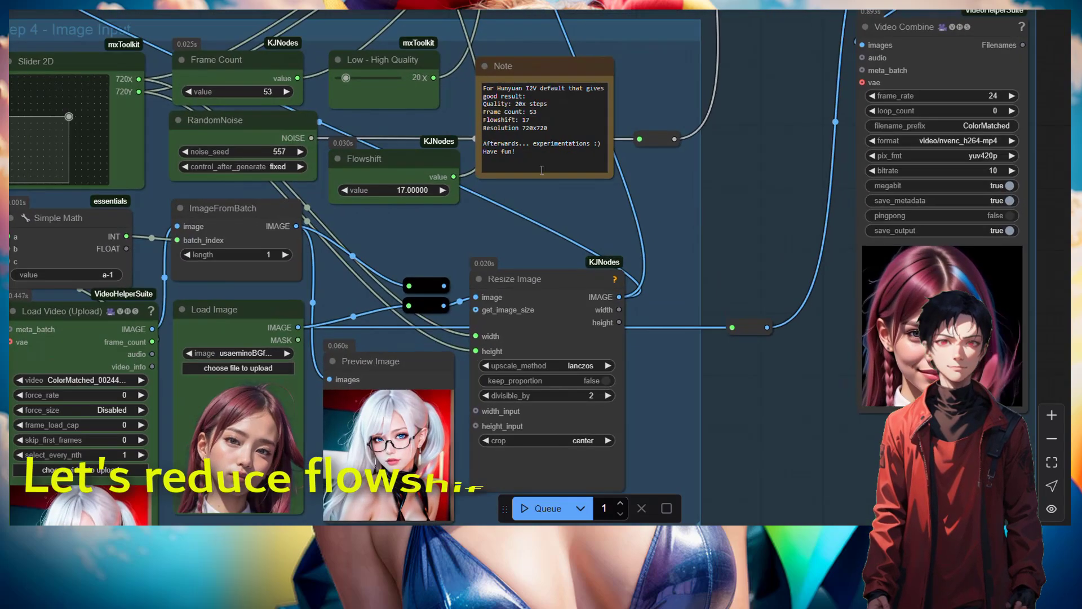
click(400, 190)
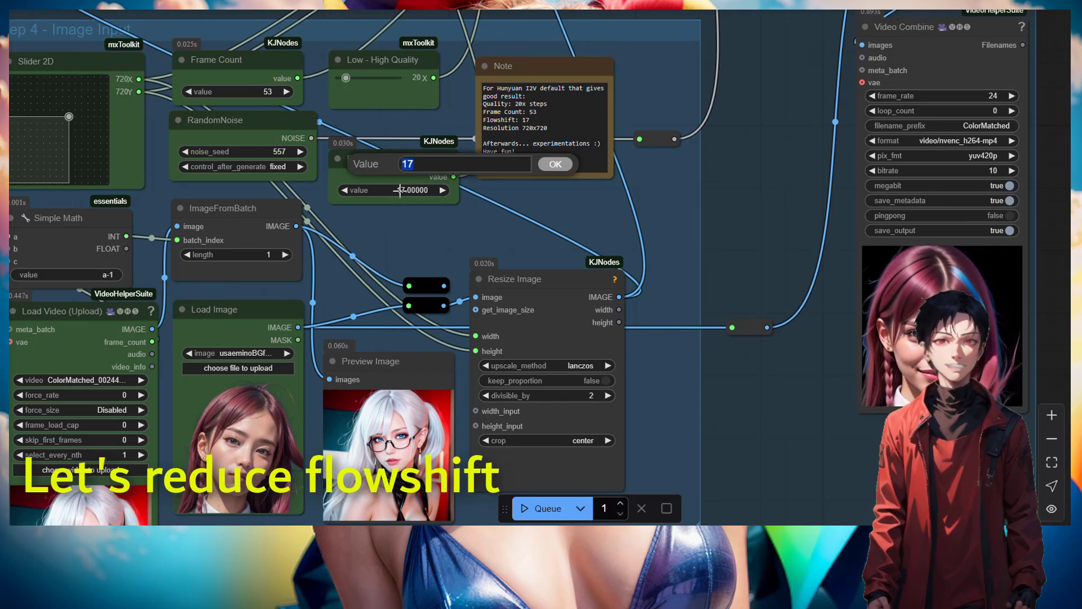
text(10)
key(Return)
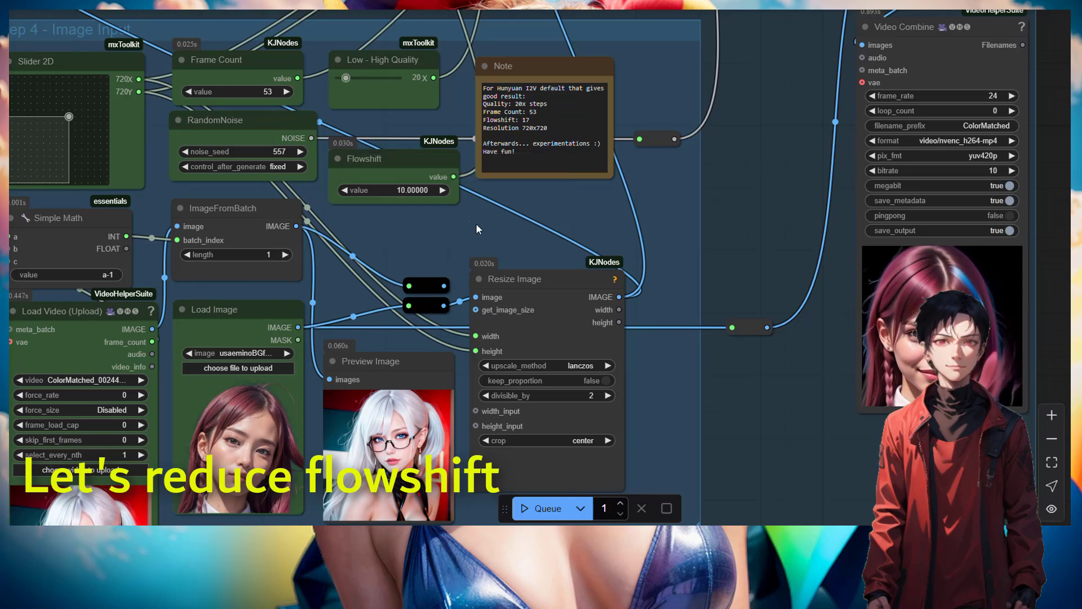
scroll(761, 285, down, 3)
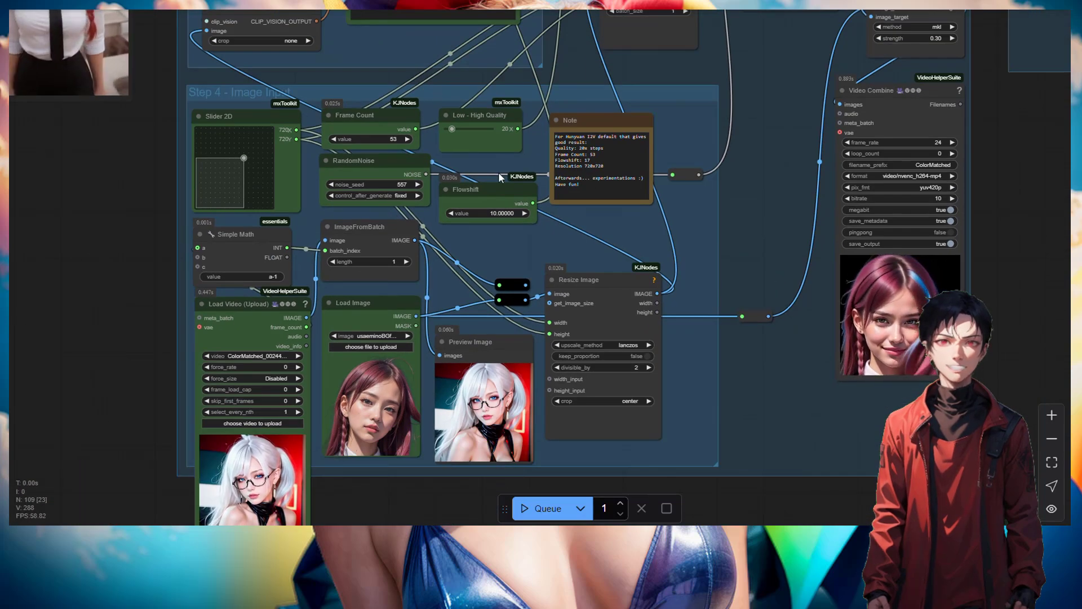
drag(728, 211, 725, 249)
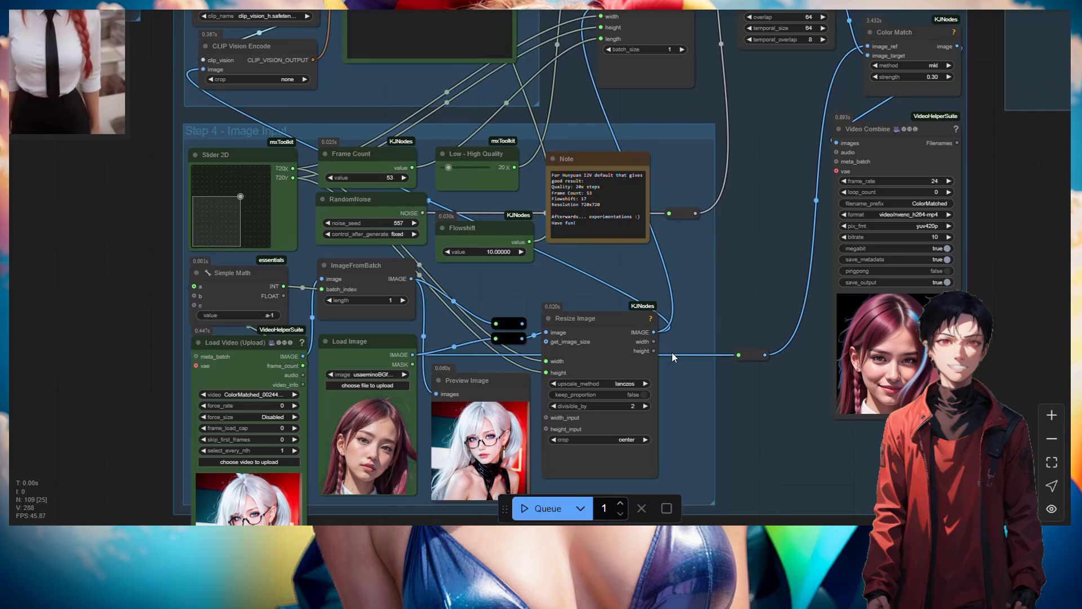
click(541, 507)
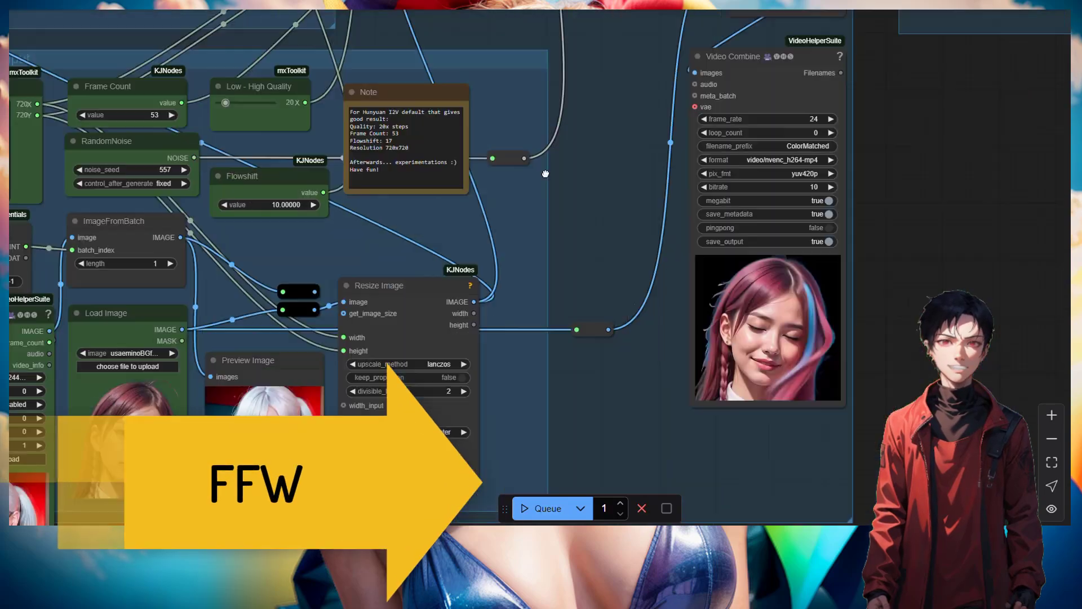
Wait for the Flowshift 10 run to finish and watch the new Video Combine preview.
scroll(632, 271, up, 1)
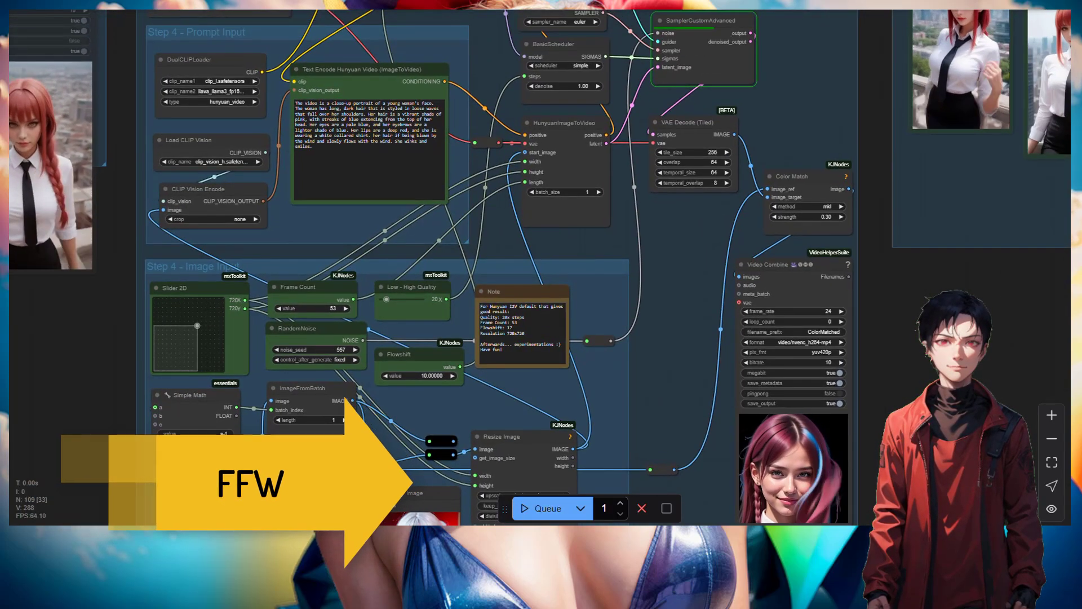